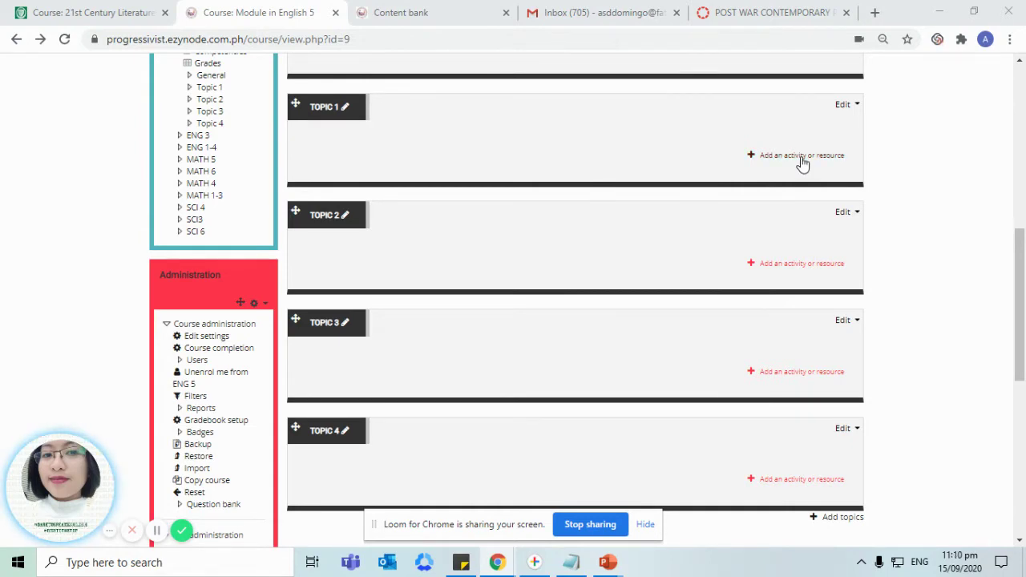
# - Start adding a new H5P activity to Topic 1 of the ENG 5 course
pyautogui.scroll(5, 802, 164)
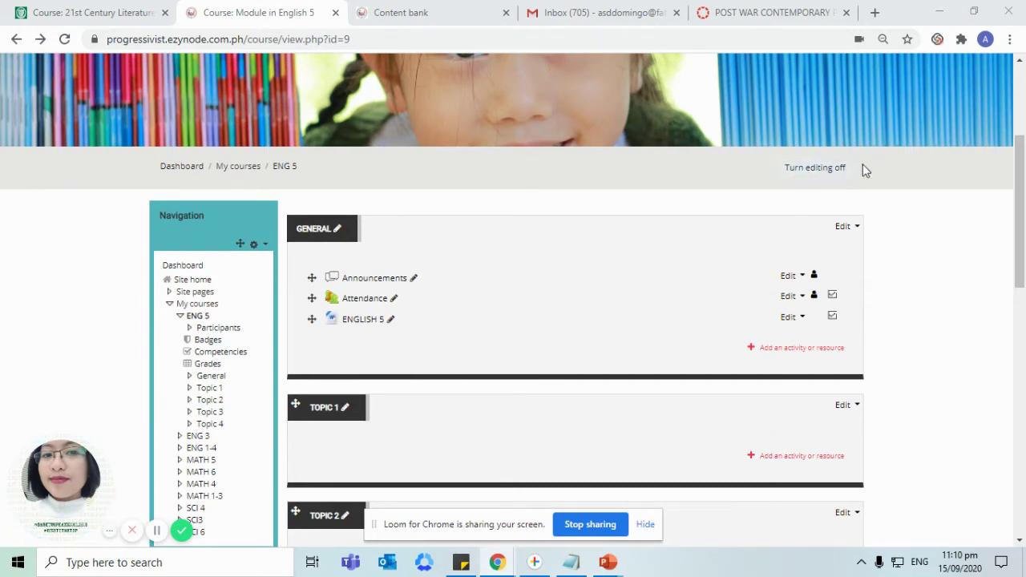
pyautogui.scroll(-1, 839, 183)
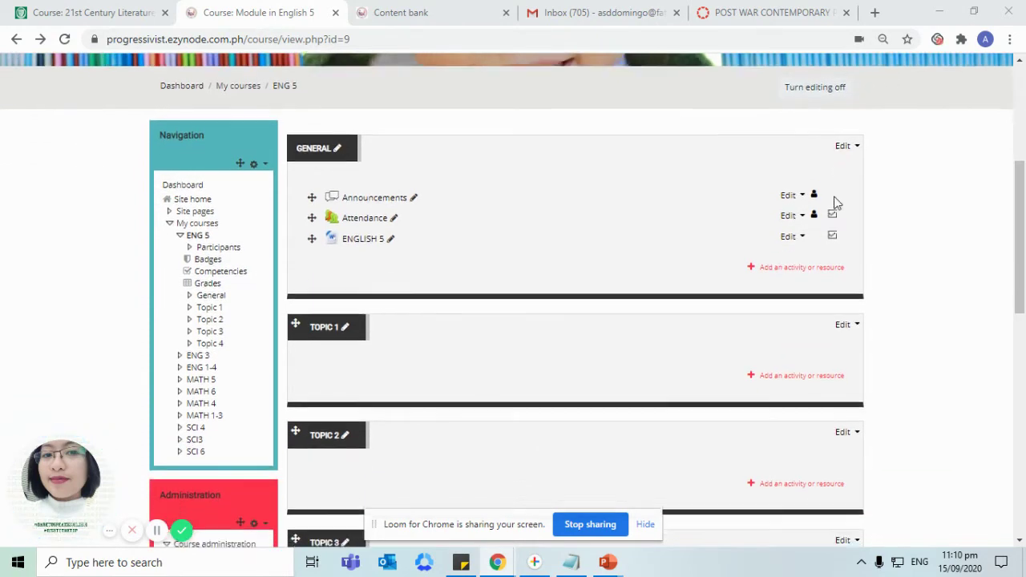
pyautogui.scroll(-5, 837, 202)
pyautogui.scroll(2, 740, 167)
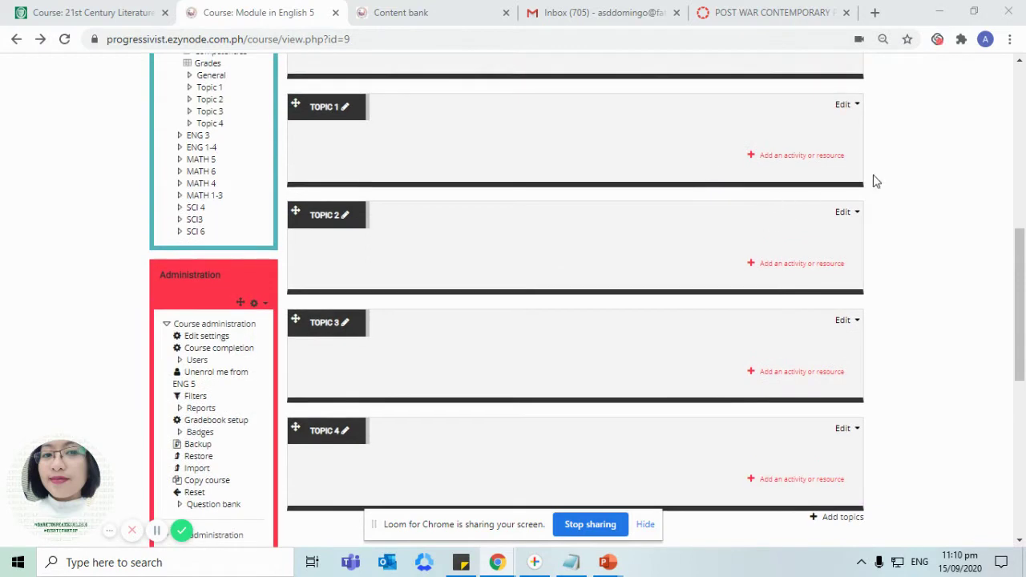
pyautogui.click(800, 155)
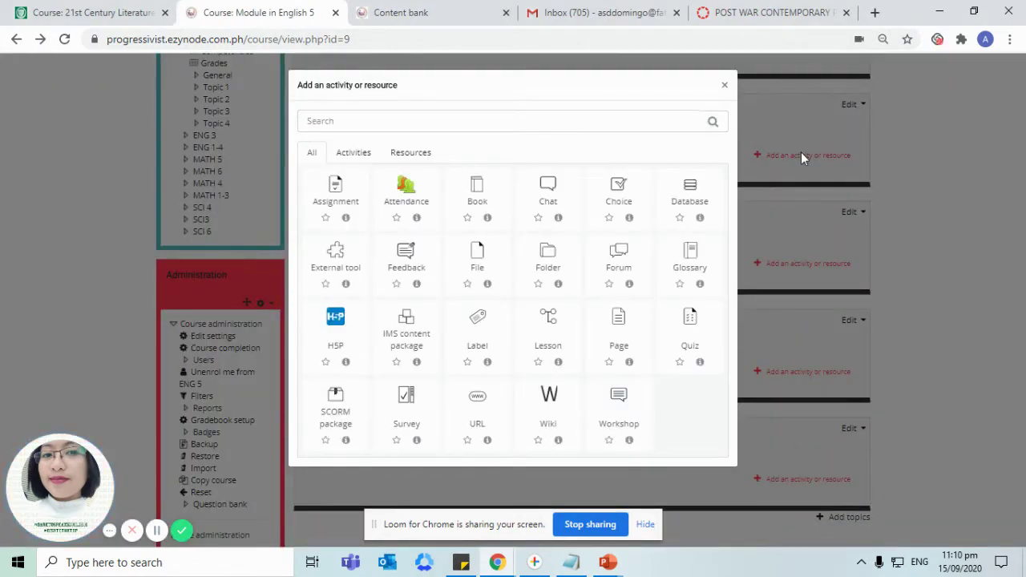
pyautogui.click(337, 331)
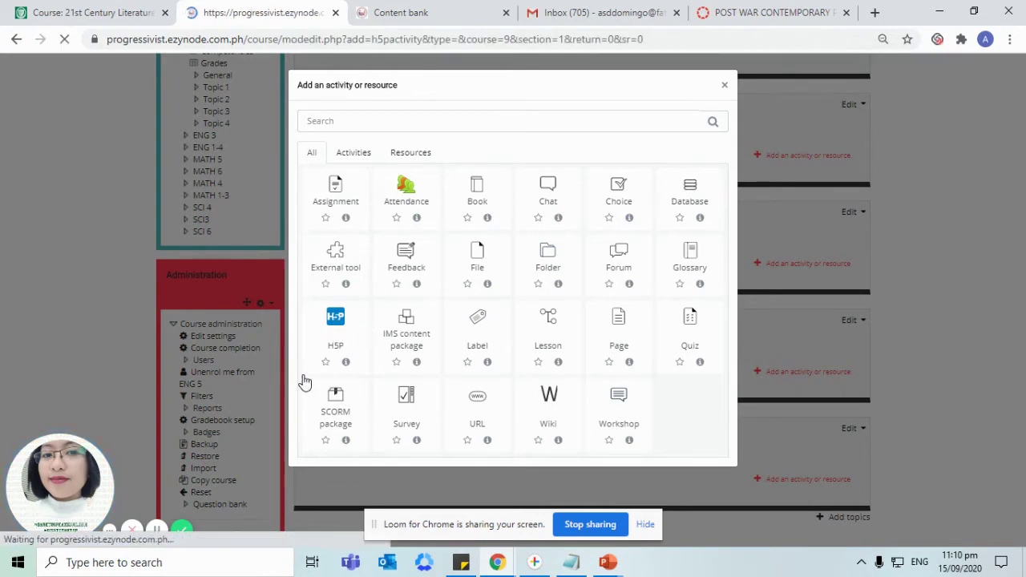
# - Open the course's content bank in a new window from the H5P activity form
pyautogui.scroll(-2, 538, 256)
pyautogui.scroll(-2, 538, 256)
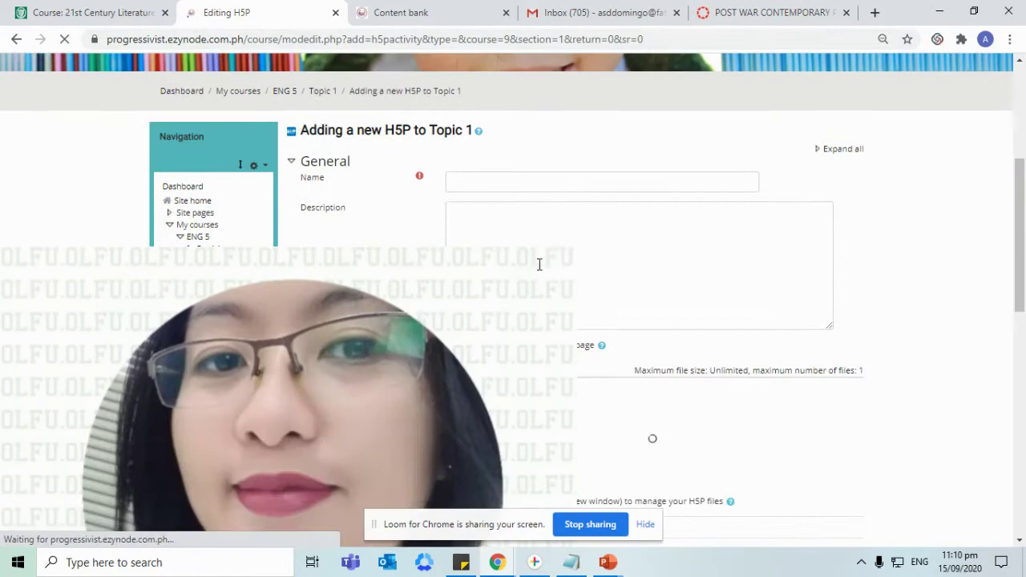
pyautogui.scroll(-2, 548, 265)
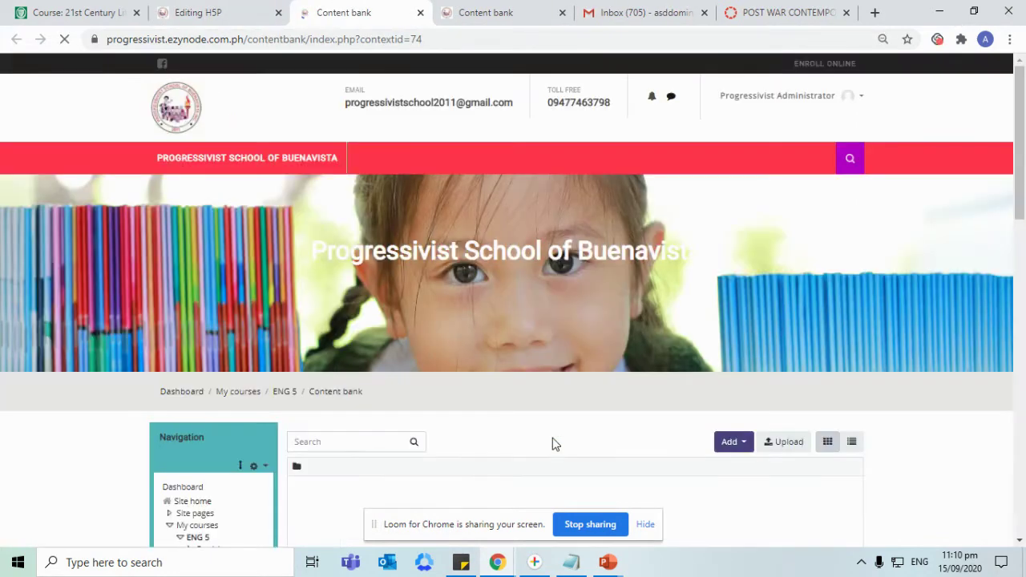
# - Start a new Speak the Words Set in the ENG 5 content bank
pyautogui.scroll(-2, 753, 272)
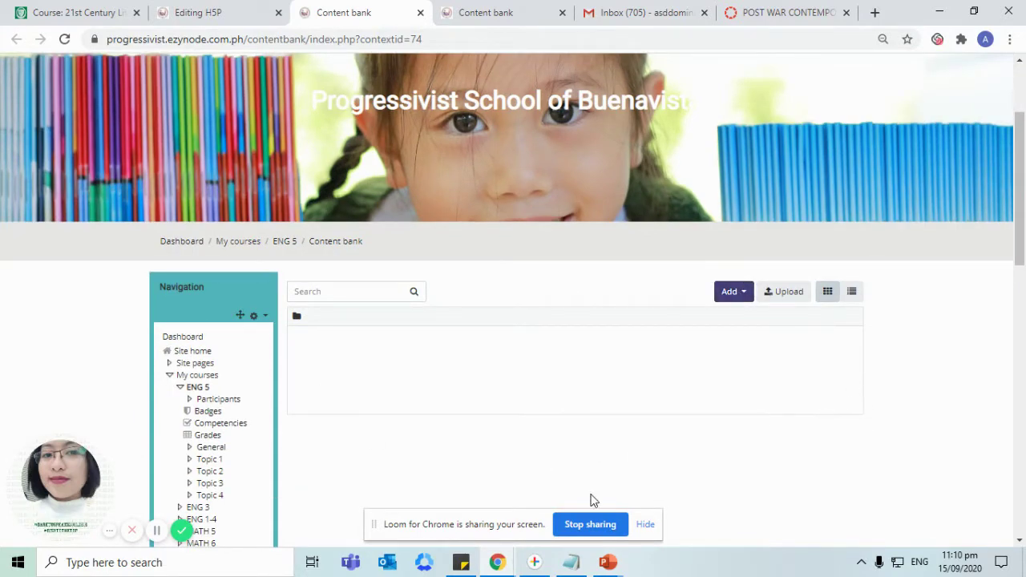
pyautogui.scroll(-1, 769, 314)
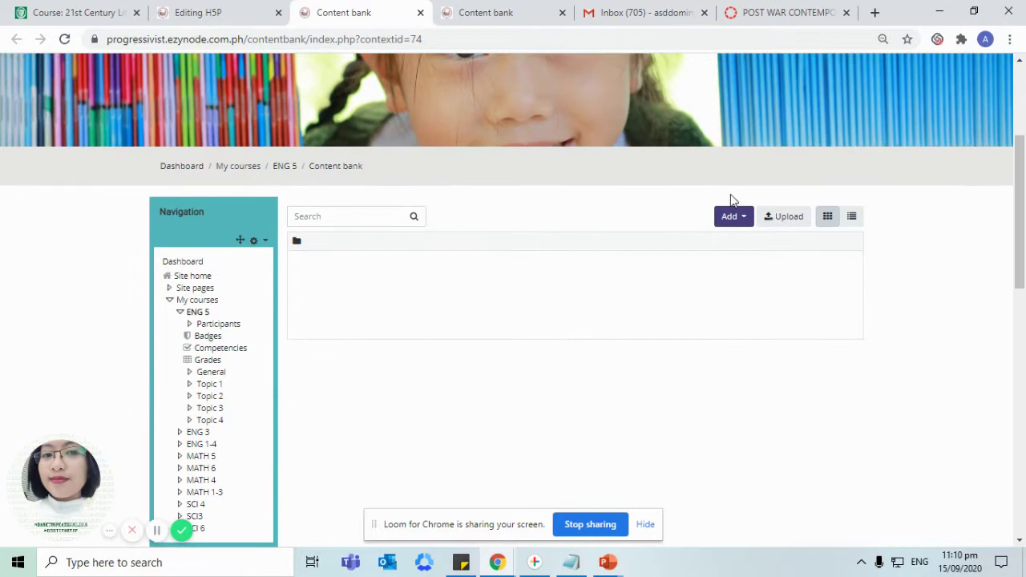
pyautogui.click(731, 218)
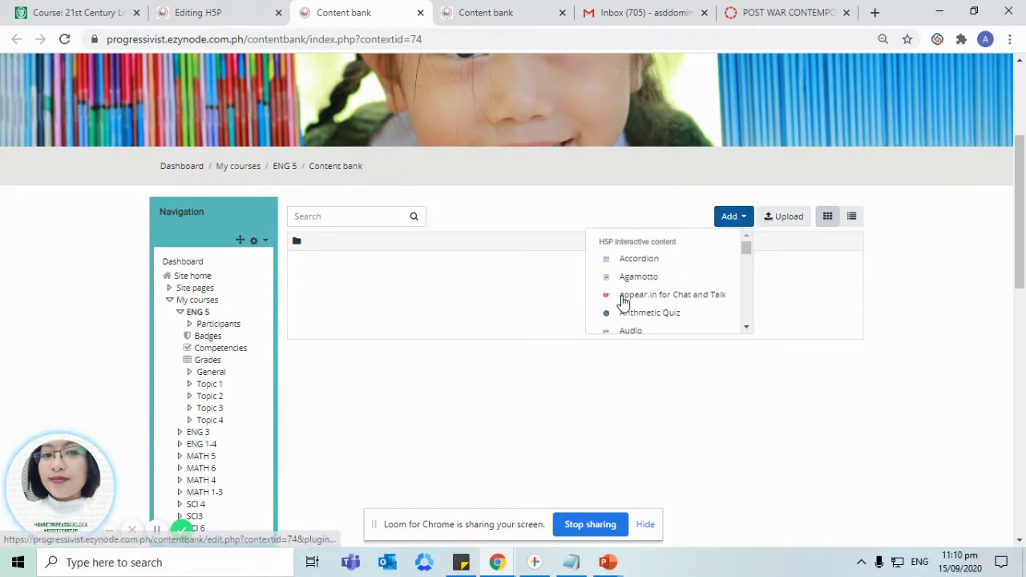
pyautogui.scroll(-4, 623, 298)
pyautogui.scroll(-5, 653, 277)
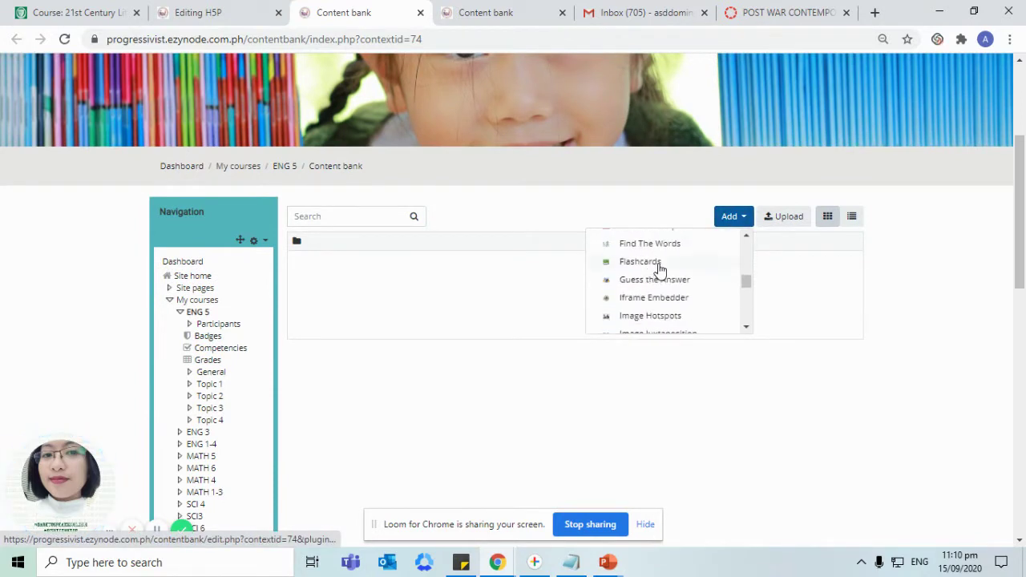
pyautogui.scroll(-5, 661, 270)
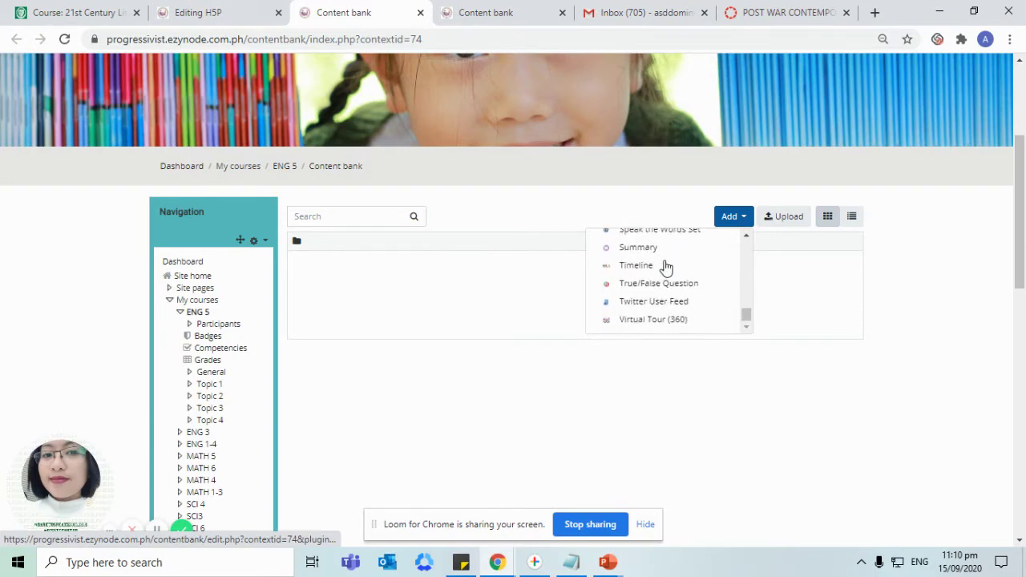
pyautogui.scroll(-2, 665, 267)
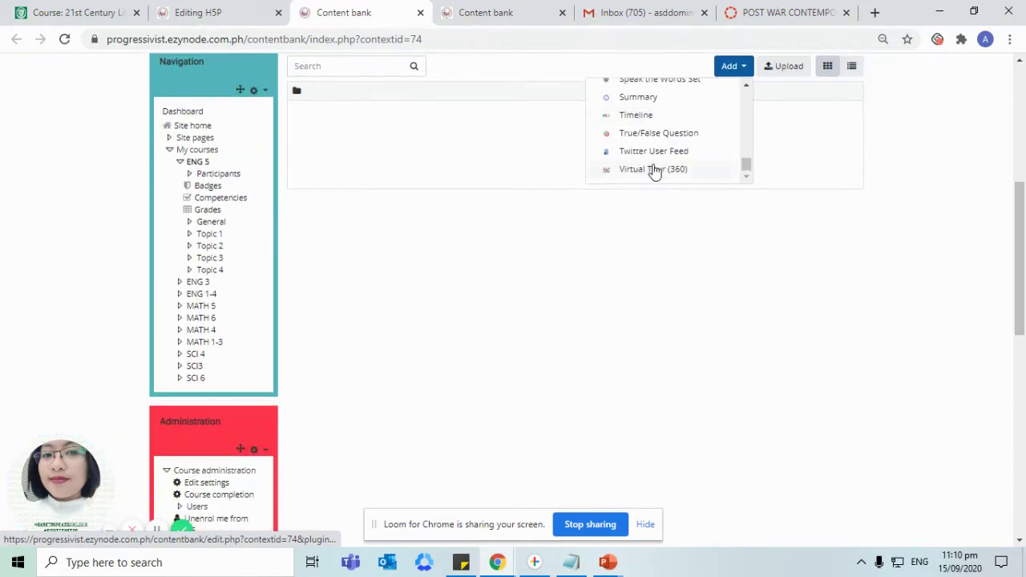
pyautogui.scroll(-1, 674, 104)
pyautogui.scroll(4, 657, 168)
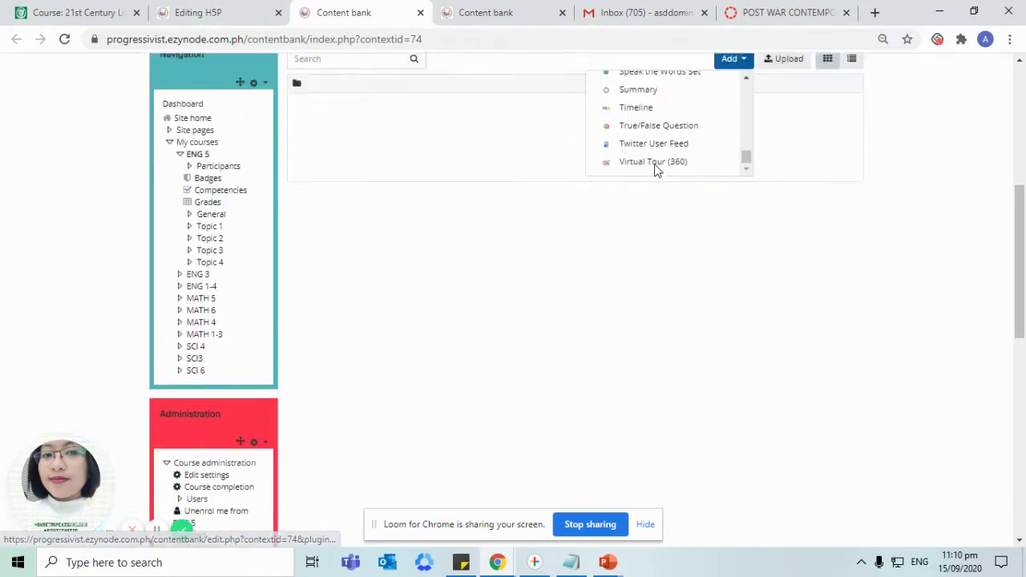
pyautogui.click(682, 228)
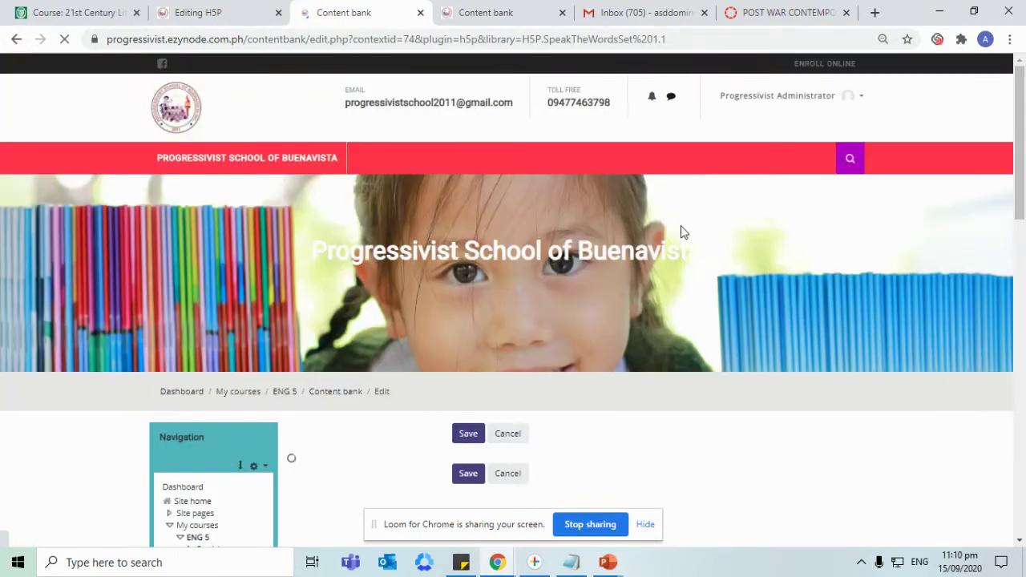
# - Title the Speak the Words Set "SPEAK THE WORDS"
pyautogui.scroll(-1, 492, 334)
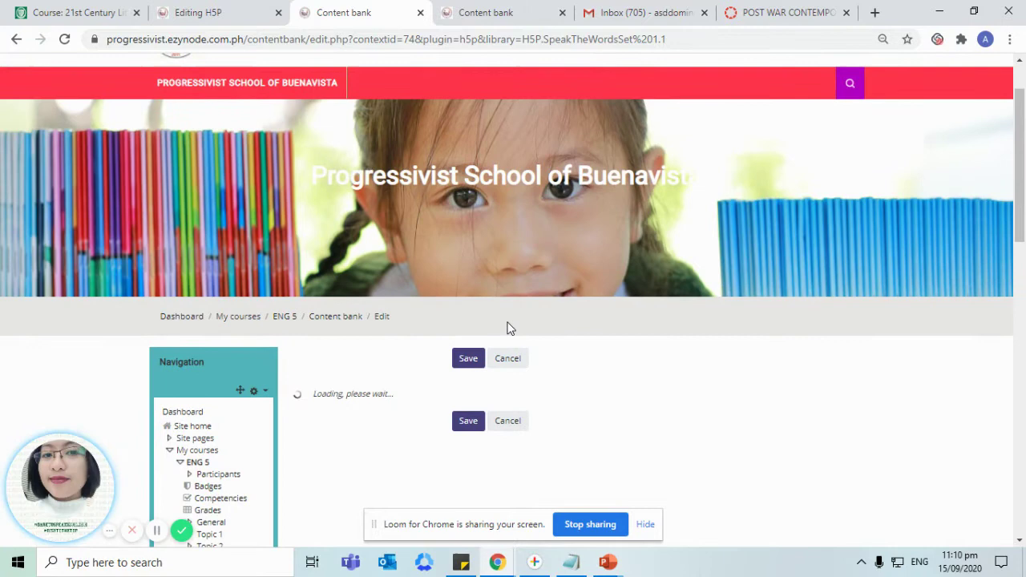
pyautogui.scroll(-2, 508, 328)
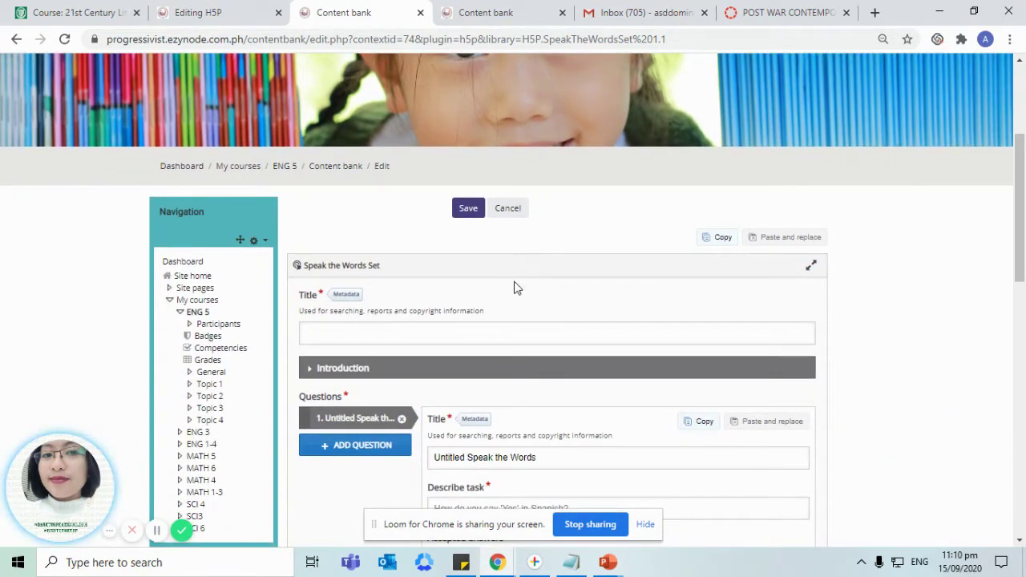
pyautogui.click(388, 340)
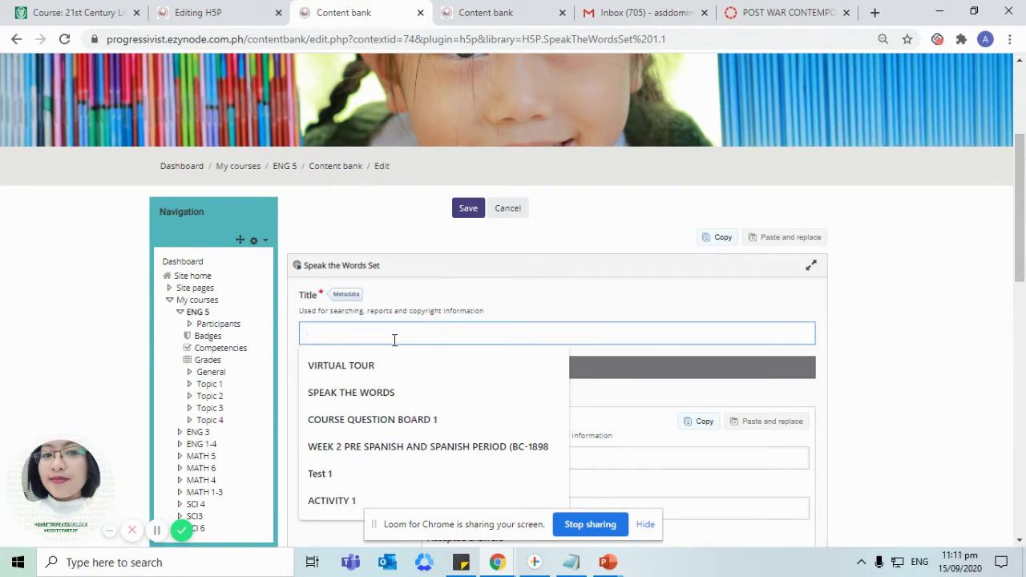
pyautogui.click(381, 394)
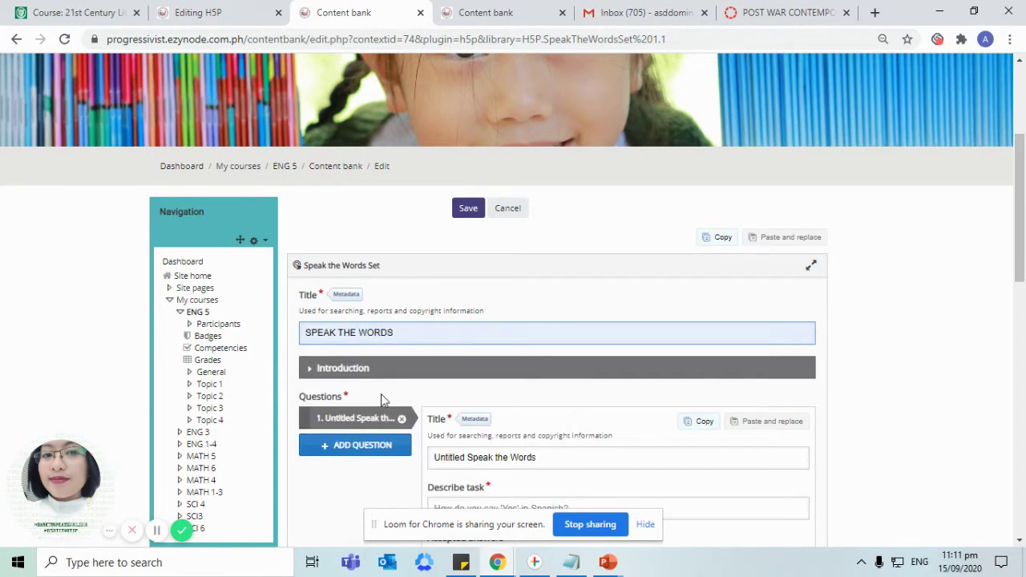
# - Add nine more questions to the set to make ten in total
pyautogui.scroll(-2, 381, 394)
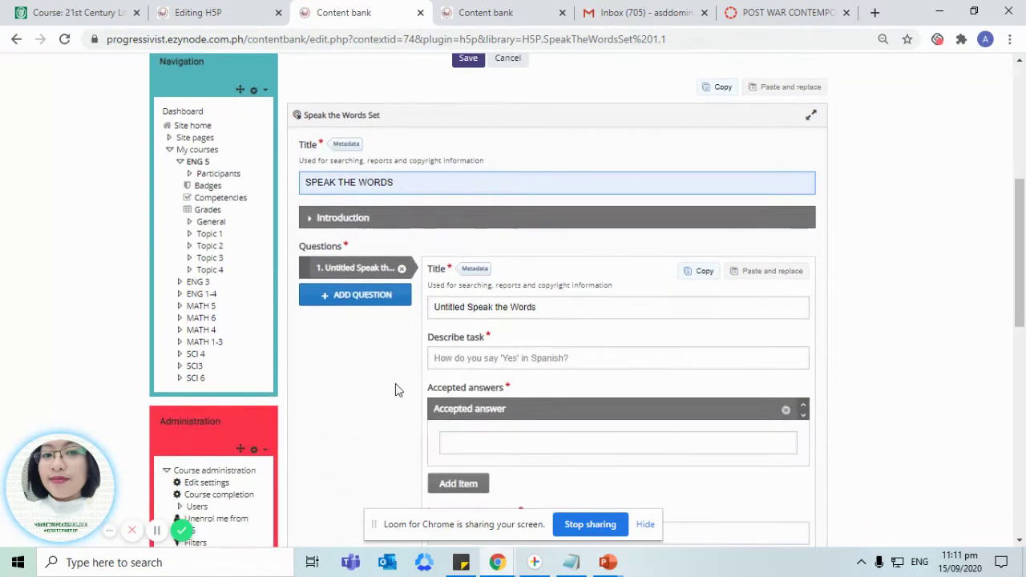
pyautogui.click(353, 298)
pyautogui.click(356, 320)
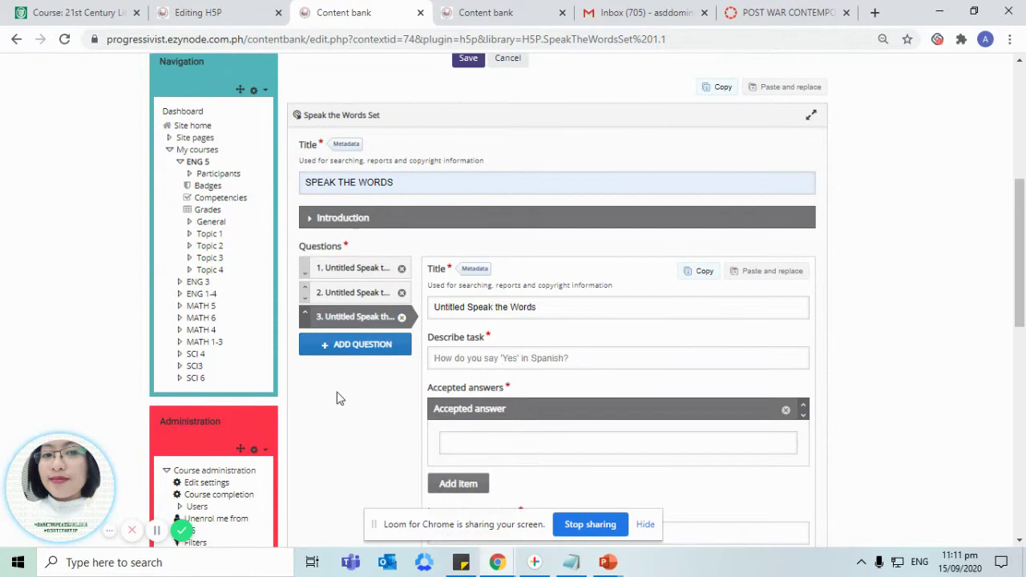
pyautogui.click(370, 353)
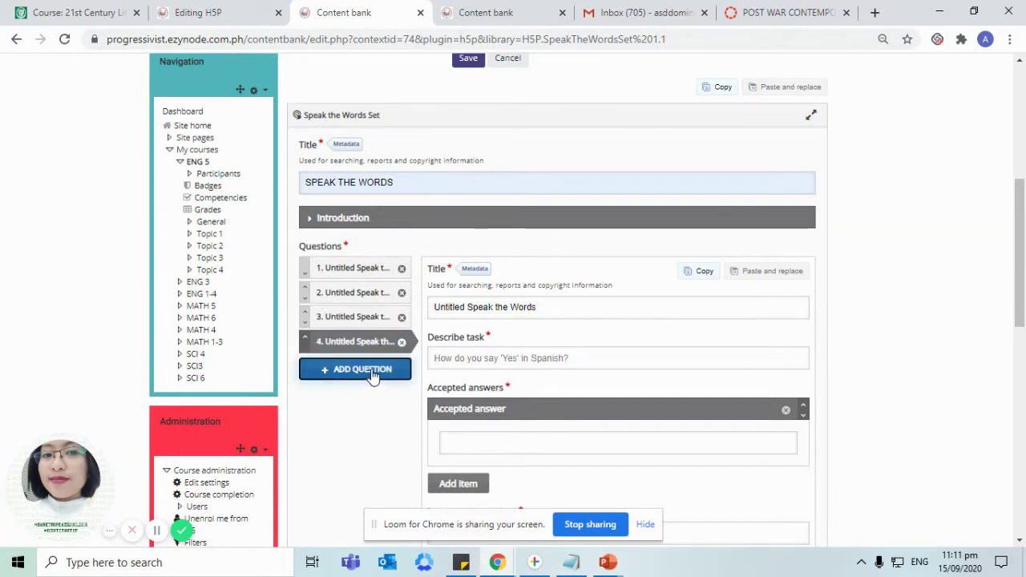
pyautogui.click(372, 368)
pyautogui.click(367, 397)
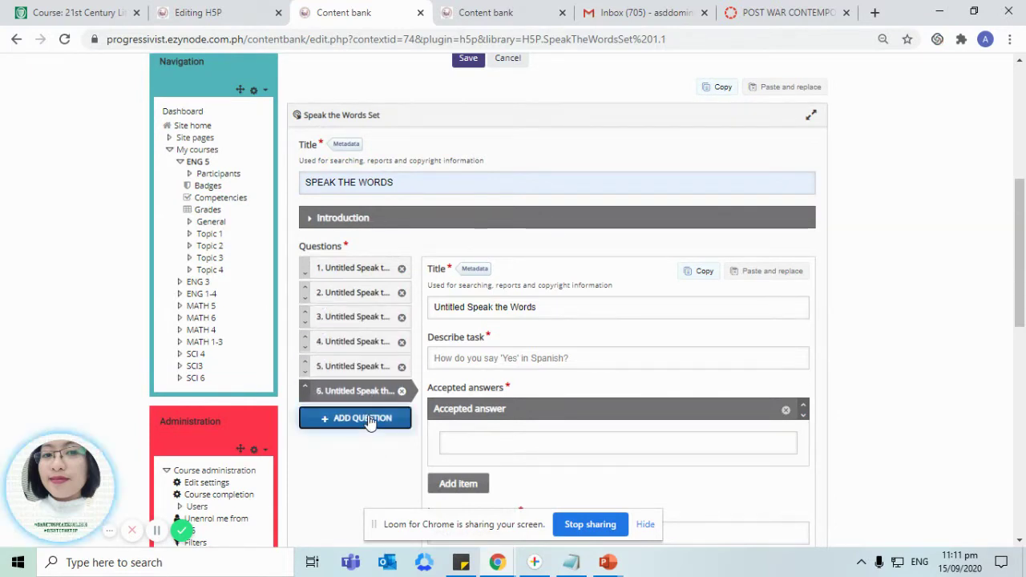
pyautogui.click(369, 421)
pyautogui.click(370, 445)
pyautogui.click(371, 465)
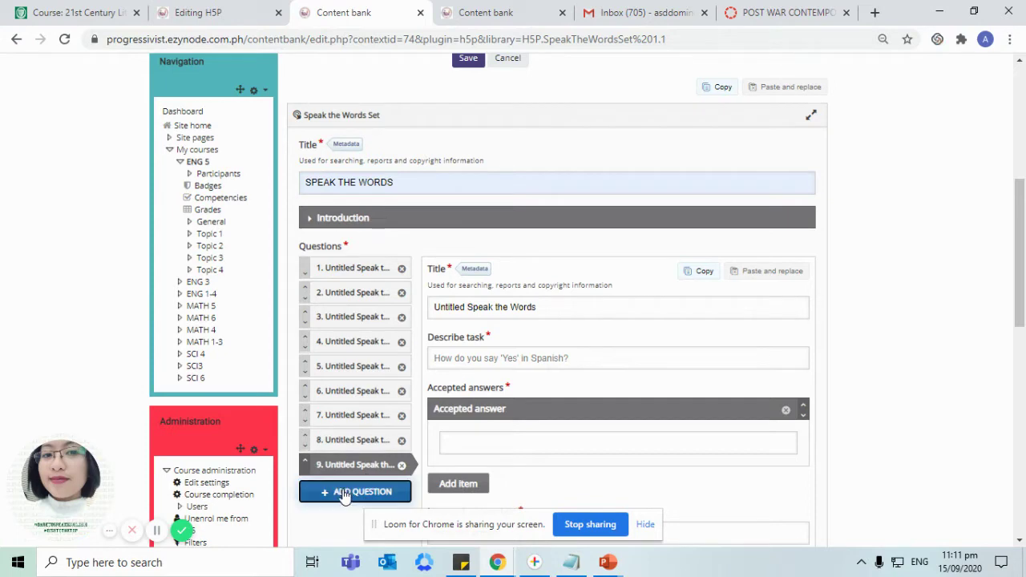
pyautogui.click(345, 490)
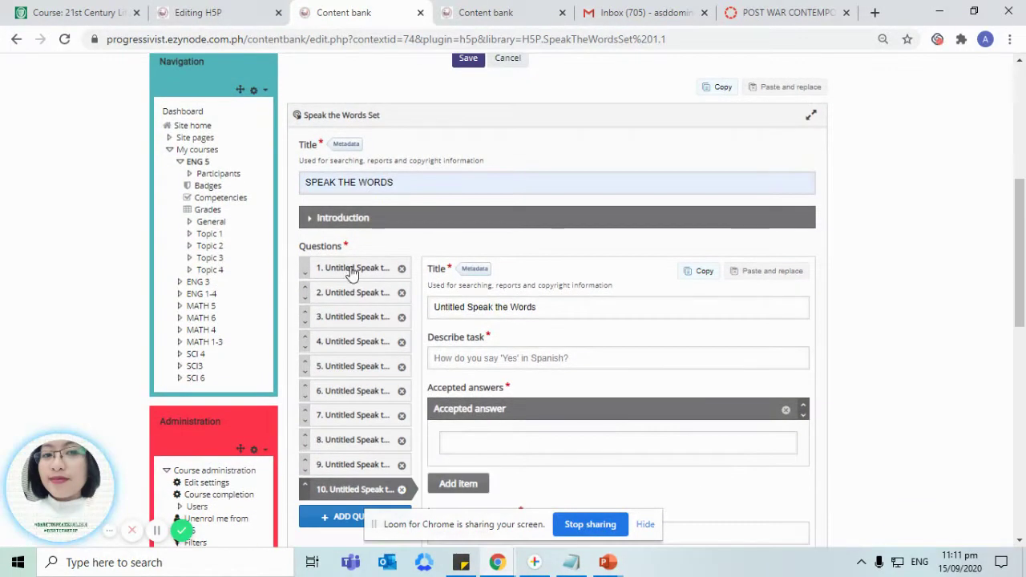
# - Copy the "Tell whether the given sentence is Past Perfect, Present Perfect or Future Perfect" instruction from Sticky Notes into question 1's task description
pyautogui.click(350, 271)
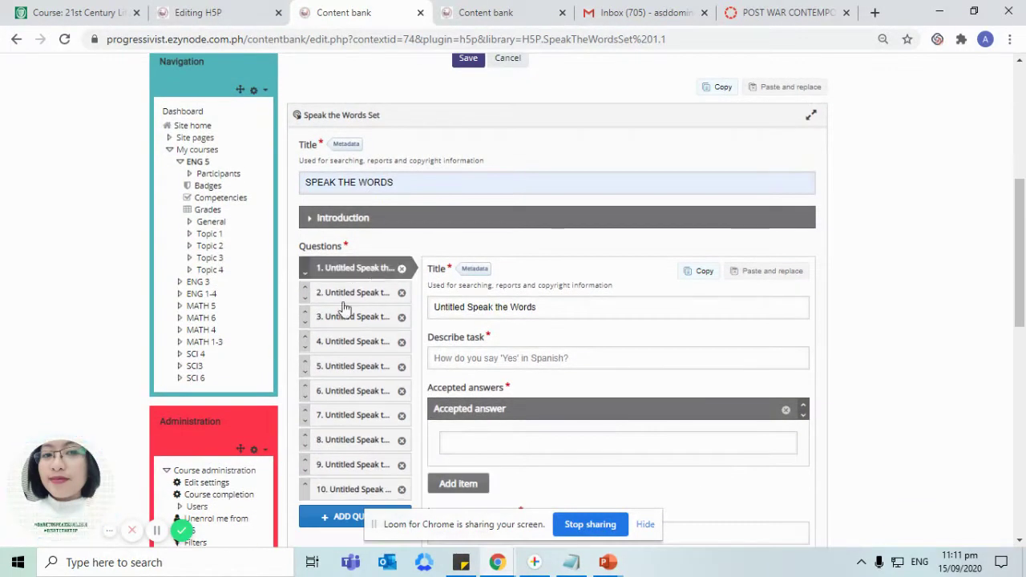
pyautogui.click(564, 303)
pyautogui.scroll(-1, 565, 302)
pyautogui.click(479, 277)
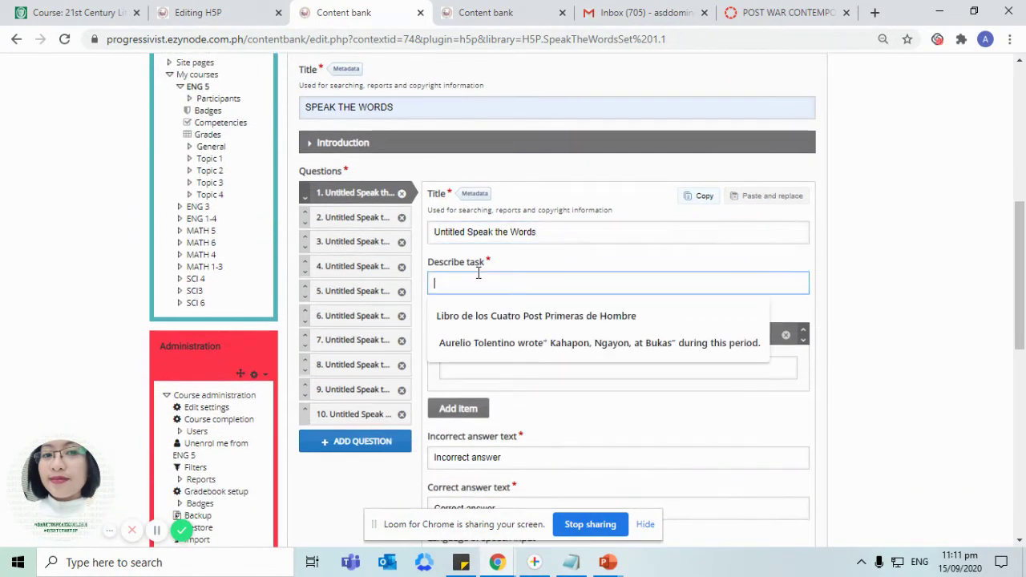
pyautogui.hotkey('alt', 'Tab')
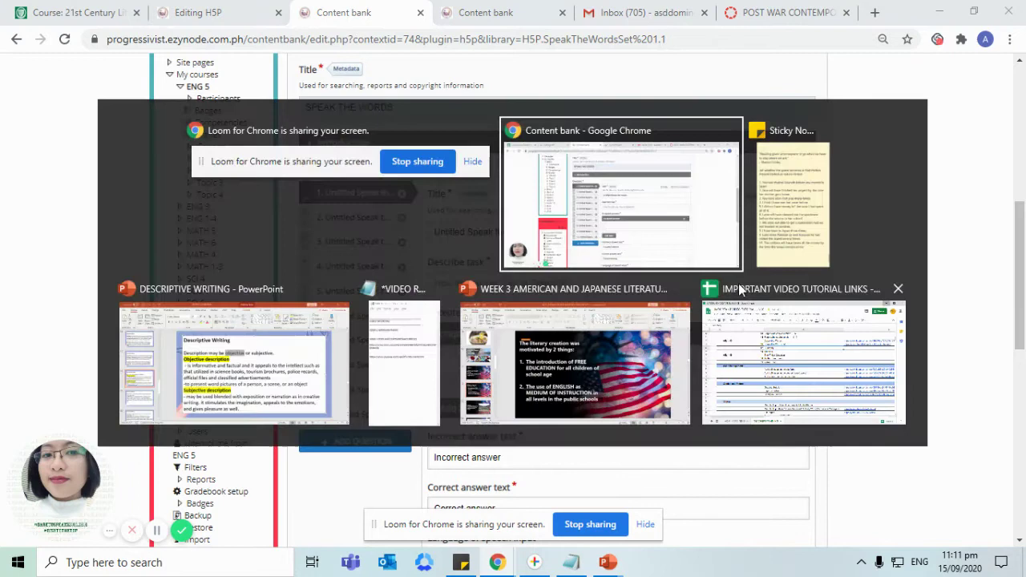
pyautogui.hotkey('alt', 'Tab')
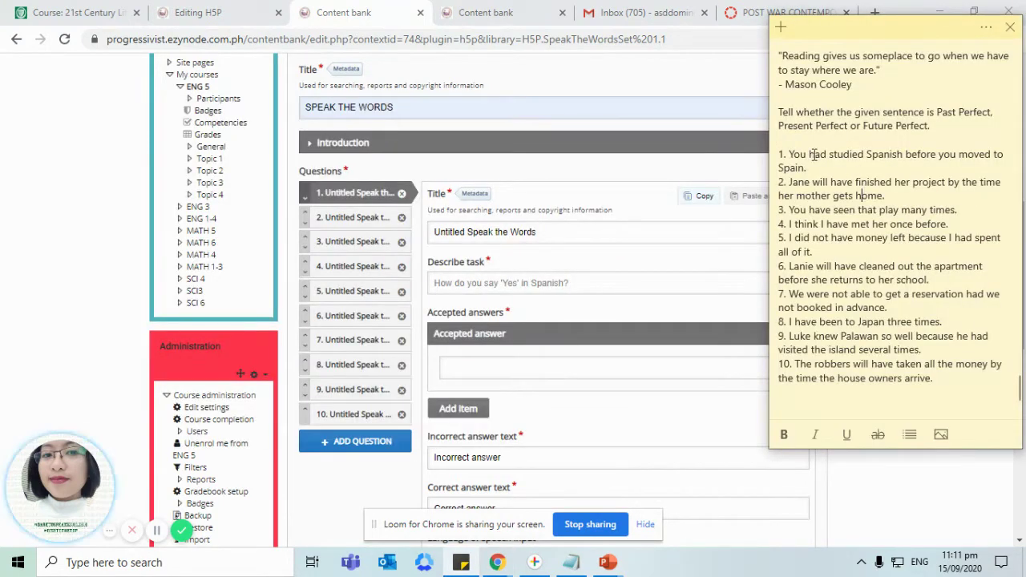
pyautogui.moveTo(779, 114); pyautogui.dragTo(933, 126)
pyautogui.hotkey('ctrl', 'c')
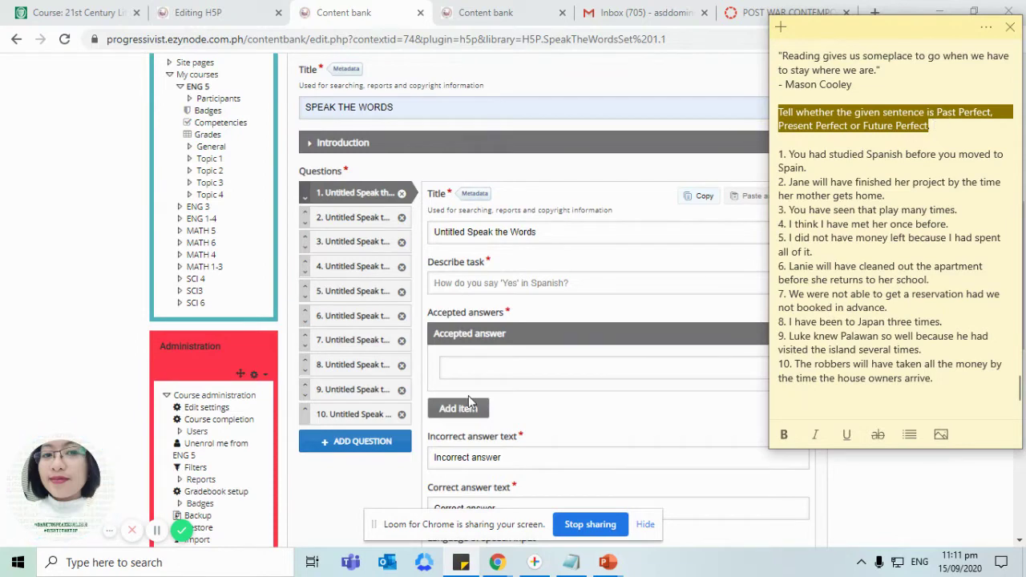
pyautogui.click(460, 287)
pyautogui.hotkey('ctrl', 'v')
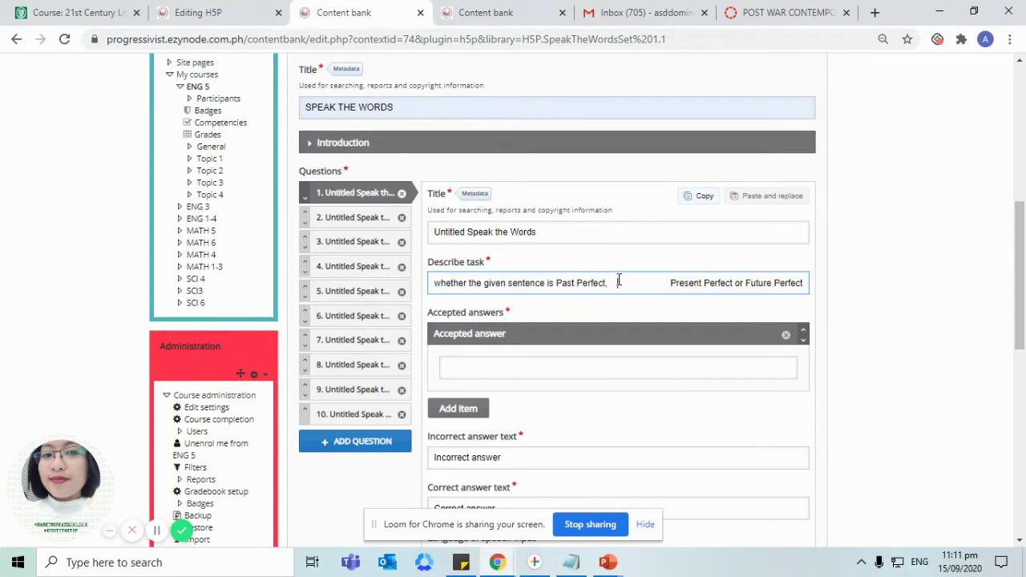
# - Remove the extra spaces between "Past Perfect," and "Present Perfect" in question 1's task description and end it with a period
pyautogui.press('BackSpace')
pyautogui.press('BackSpace')
pyautogui.press('BackSpace')
pyautogui.press('BackSpace')
pyautogui.press('BackSpace')
pyautogui.press('BackSpace')
pyautogui.press('BackSpace')
pyautogui.press('BackSpace')
pyautogui.press('BackSpace')
pyautogui.press('BackSpace')
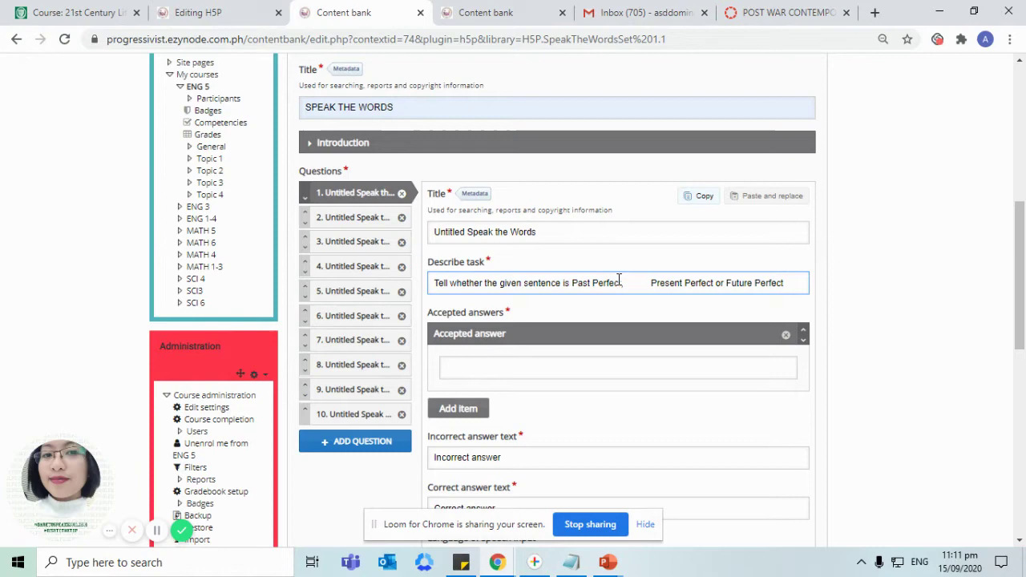
pyautogui.press('Delete')
pyautogui.press('Delete')
pyautogui.press('Delete')
pyautogui.press('Delete')
pyautogui.press('Delete')
pyautogui.press('Delete')
pyautogui.press('Delete')
pyautogui.press('Delete')
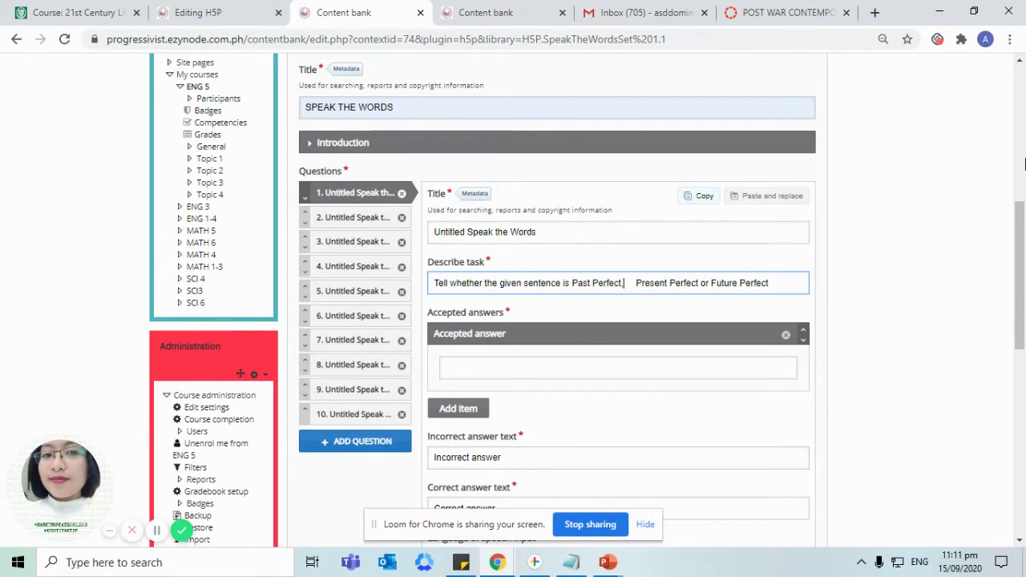
pyautogui.press('Delete')
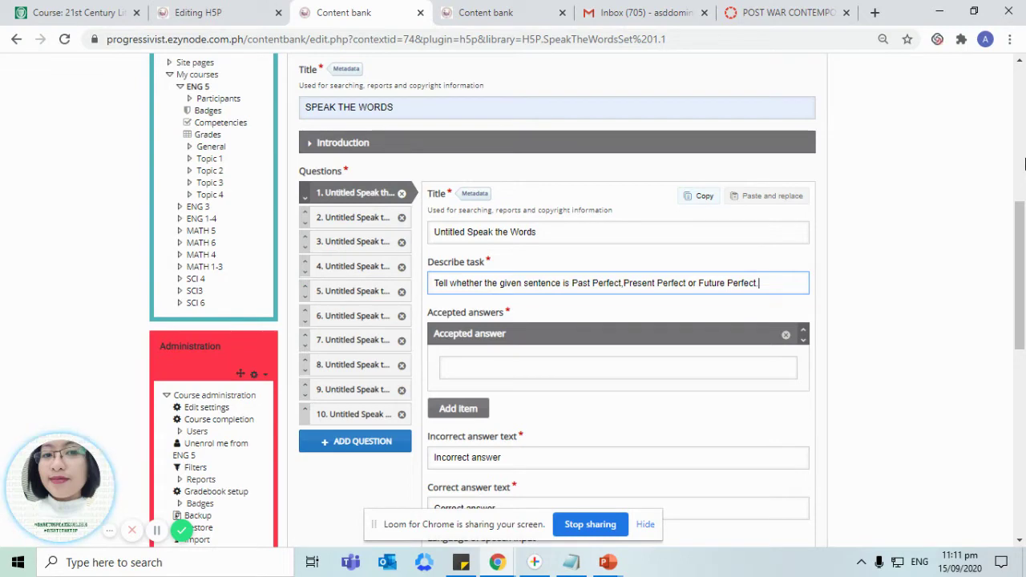
pyautogui.press('End')
pyautogui.scroll(-2, 1007, 143)
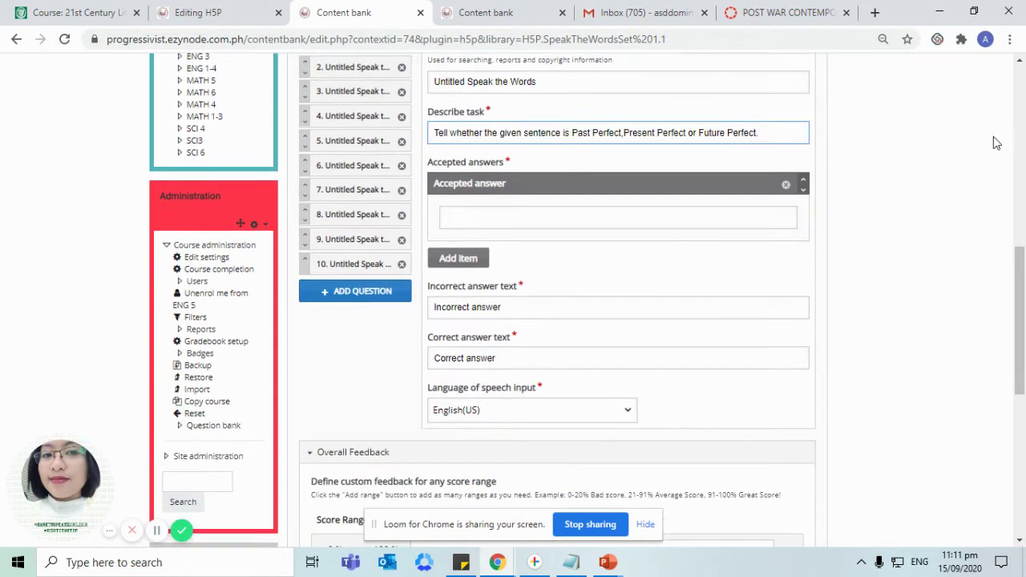
# - Append "1. You had studied Spanish before you moved to Spain." from Sticky Notes to question 1's task description
pyautogui.write('.')
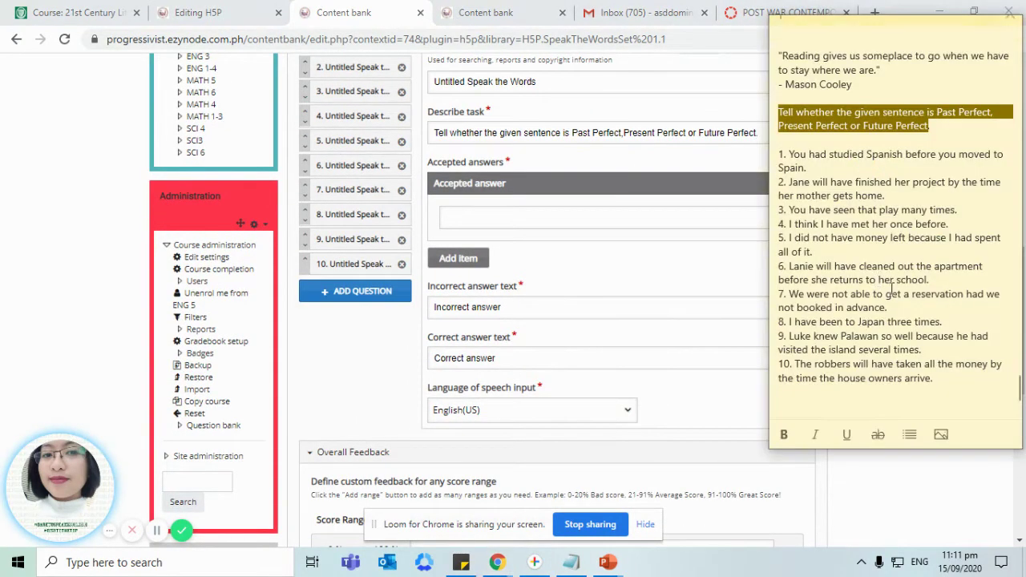
pyautogui.hotkey('alt', 'Tab')
pyautogui.moveTo(813, 168); pyautogui.dragTo(777, 154)
pyautogui.hotkey('ctrl', 'c')
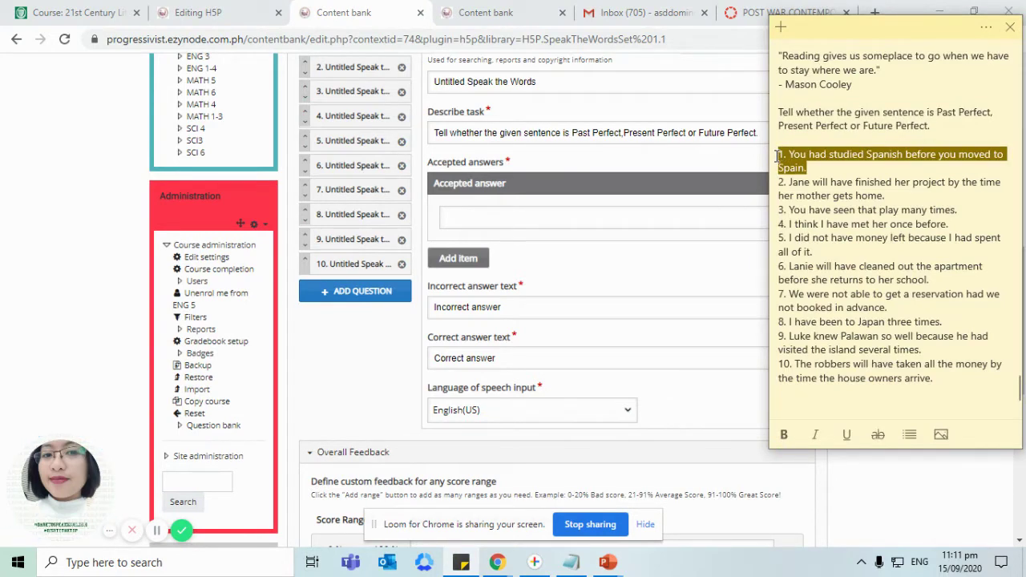
pyautogui.click(551, 218)
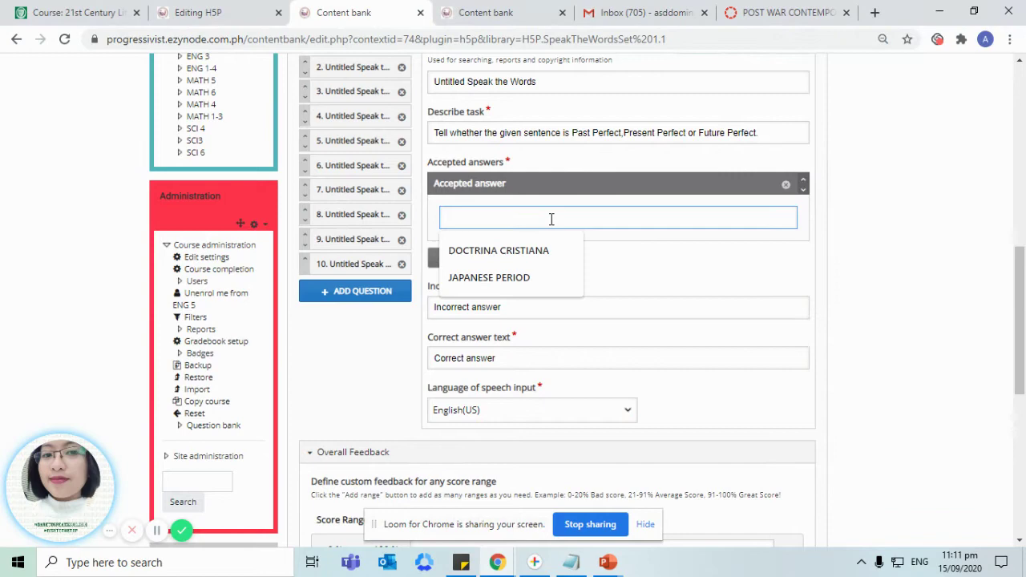
pyautogui.click(777, 133)
pyautogui.hotkey('ctrl', 'v')
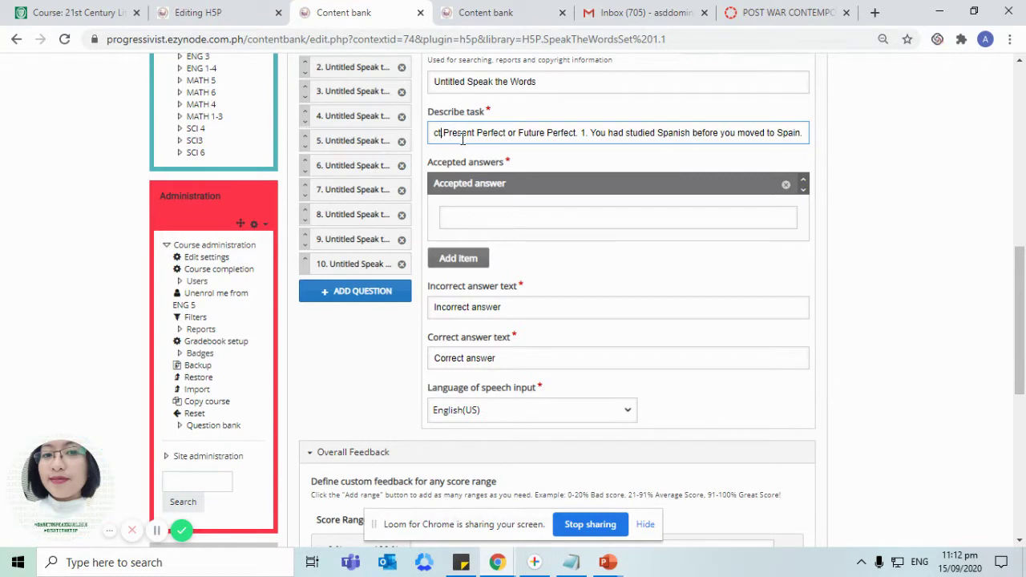
# - Read back through question 1's task description to check the instruction and the appended sentence
pyautogui.press('Left')
pyautogui.press('Left')
pyautogui.press('Left')
pyautogui.press('Left')
pyautogui.press('Left')
pyautogui.press('Left')
pyautogui.press('Left')
pyautogui.press('Left')
pyautogui.press('Left')
pyautogui.press('Left')
pyautogui.press('Left')
pyautogui.press('Left')
pyautogui.press('Left')
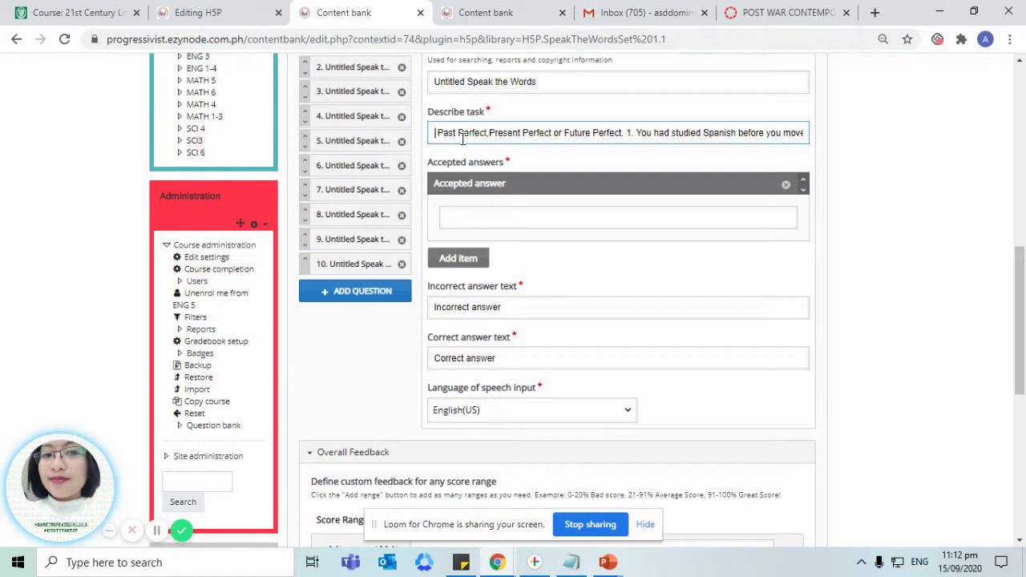
pyautogui.press('Right')
pyautogui.press('Right')
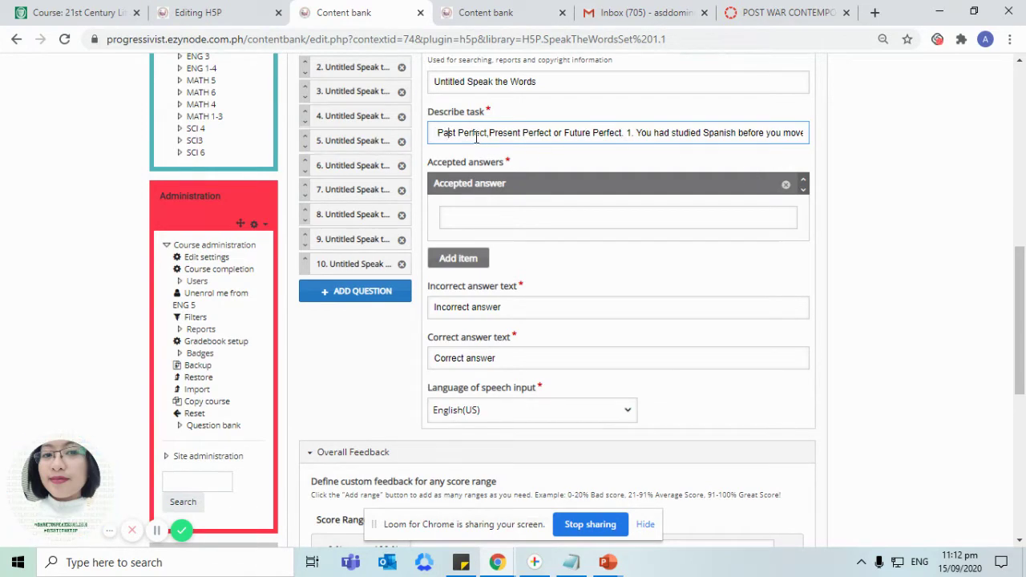
# - Enter "PAST PERFECT" as the accepted answer for question 1
pyautogui.click(487, 217)
pyautogui.write('pas')
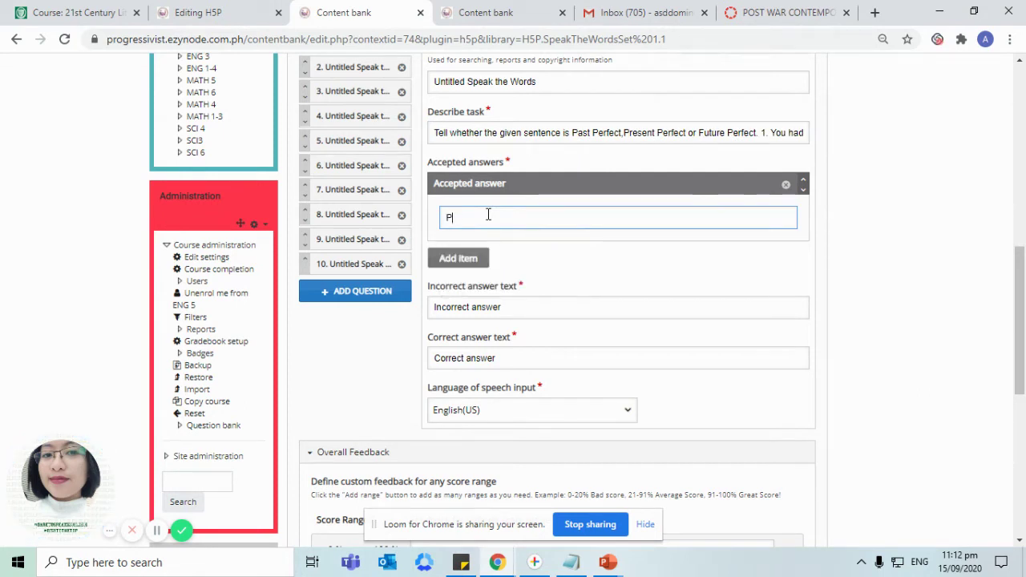
pyautogui.press('BackSpace')
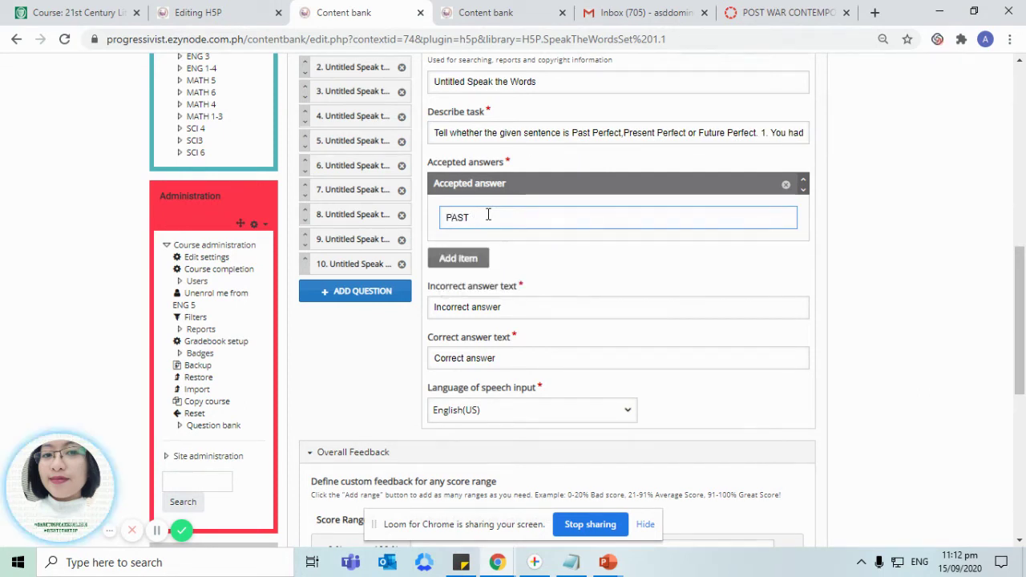
pyautogui.write('PERFECT')
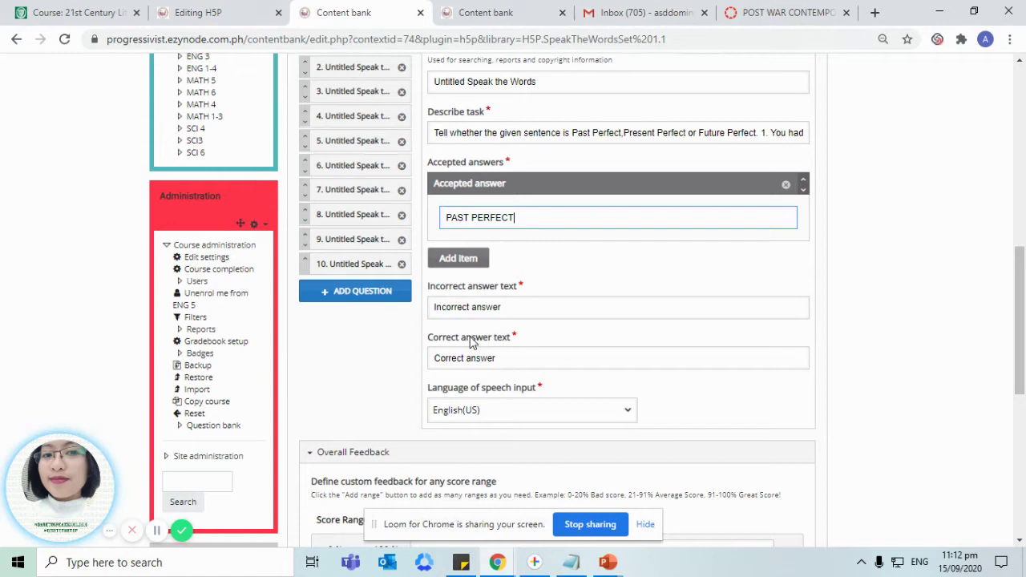
# - Examine the incorrect answer and correct answer texts of question 1
pyautogui.scroll(-3, 472, 337)
pyautogui.scroll(1, 475, 181)
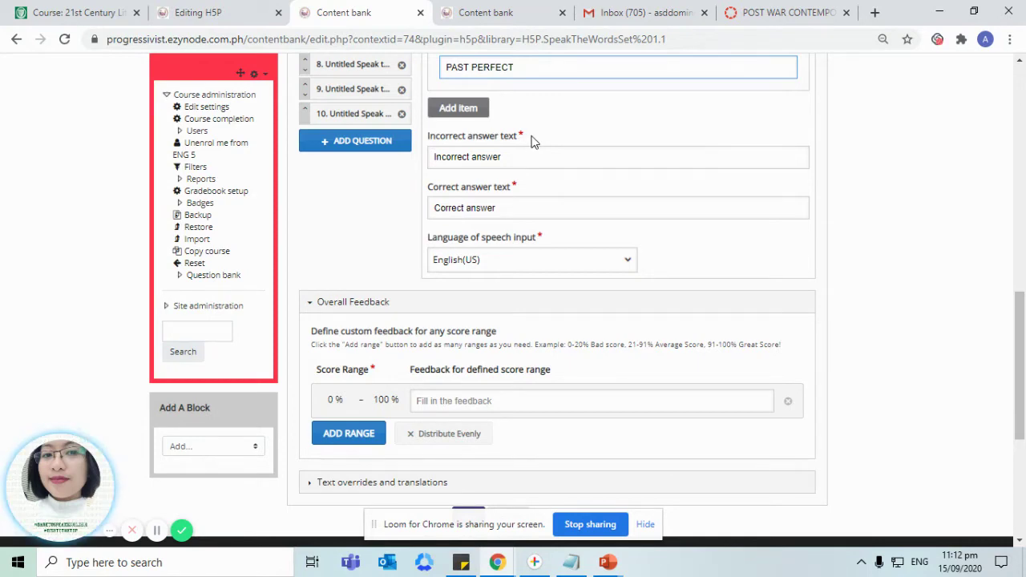
pyautogui.moveTo(532, 141); pyautogui.dragTo(426, 137)
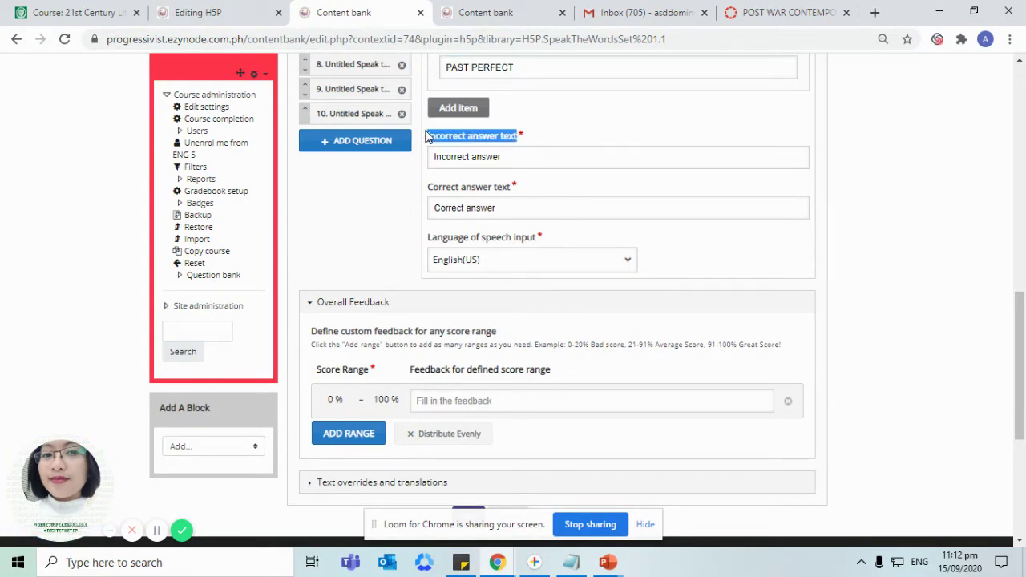
pyautogui.click(503, 157)
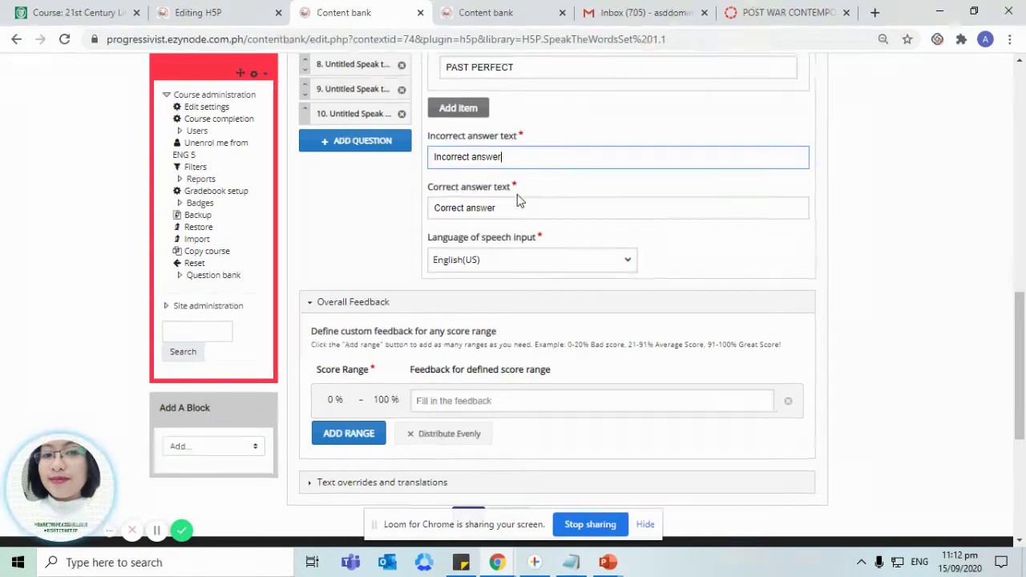
pyautogui.moveTo(499, 208); pyautogui.dragTo(439, 213)
pyautogui.moveTo(504, 157); pyautogui.dragTo(513, 190)
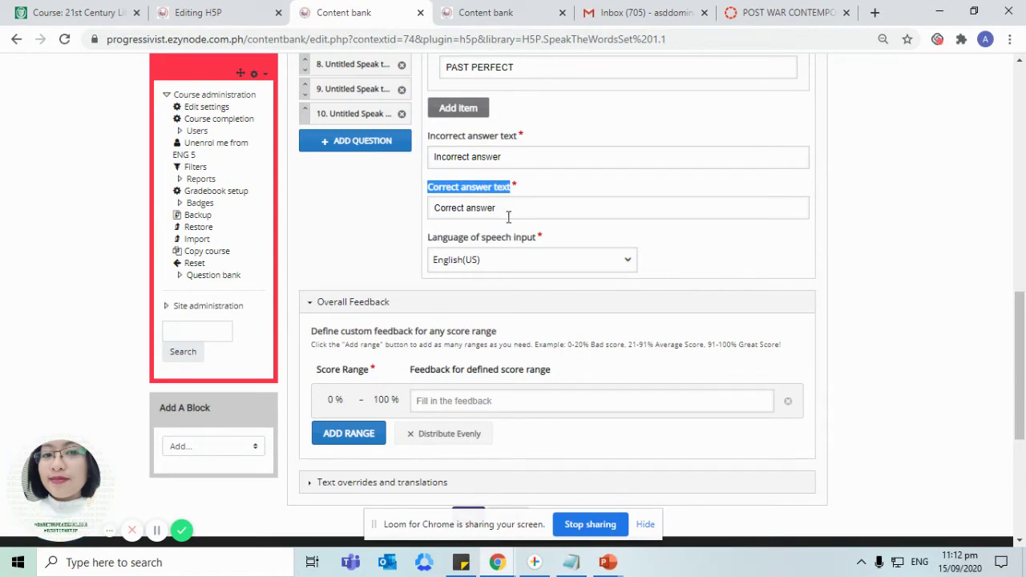
pyautogui.moveTo(503, 156); pyautogui.dragTo(437, 158)
pyautogui.scroll(1, 460, 197)
pyautogui.scroll(3, 460, 196)
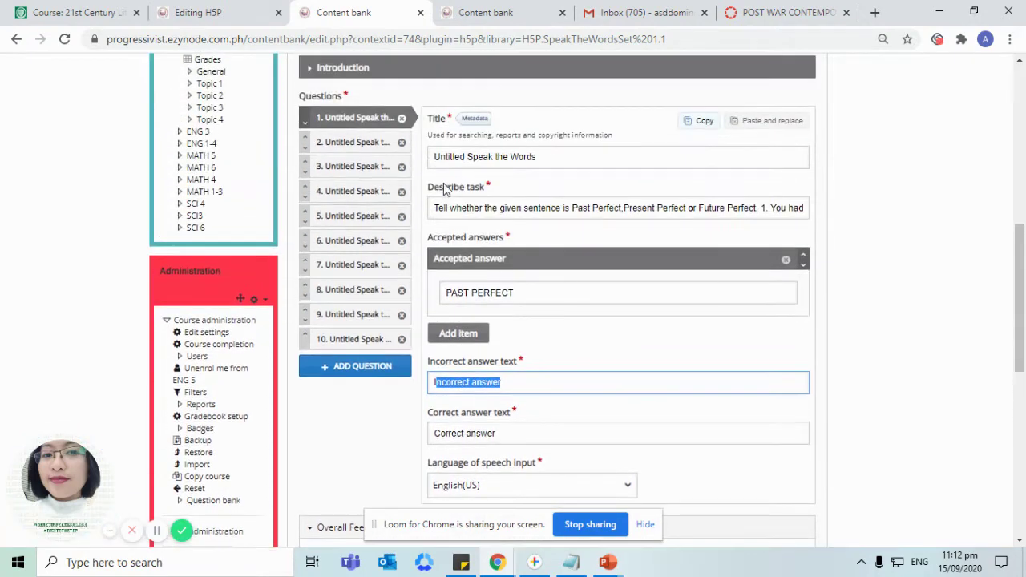
# - Copy the "Tell whether the given sentence is" instruction, without its sentence, from question 1 into question 2's task description
pyautogui.click(345, 149)
pyautogui.hotkey('alt', 'Tab')
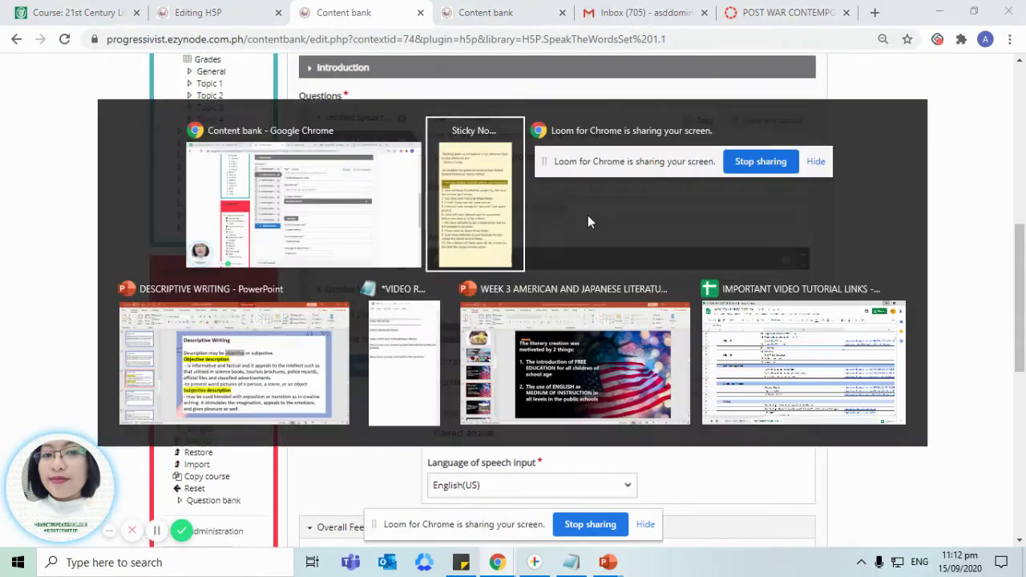
pyautogui.click(353, 118)
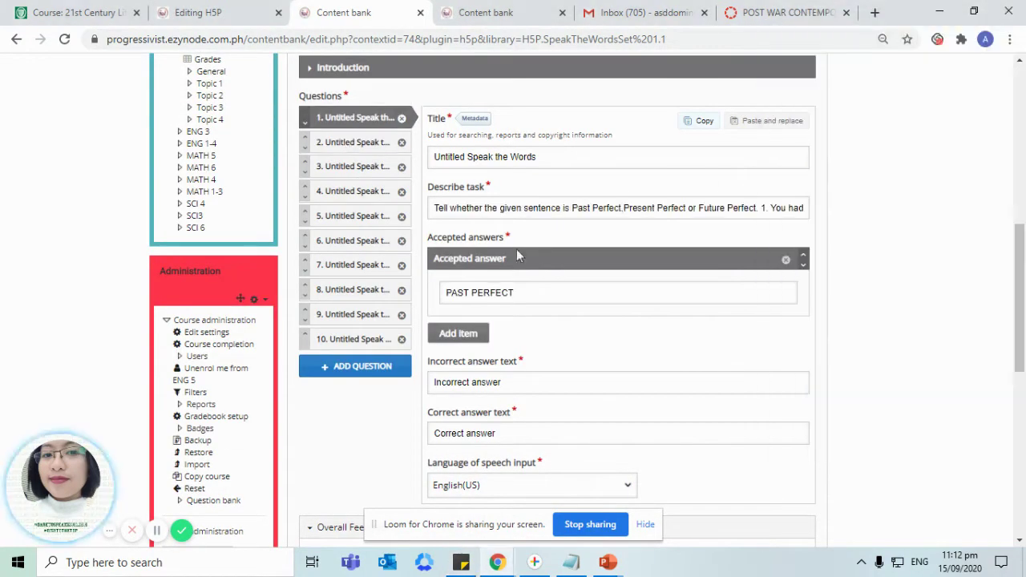
pyautogui.click(436, 208)
pyautogui.moveTo(434, 208); pyautogui.dragTo(765, 213)
pyautogui.hotkey('ctrl', 'c')
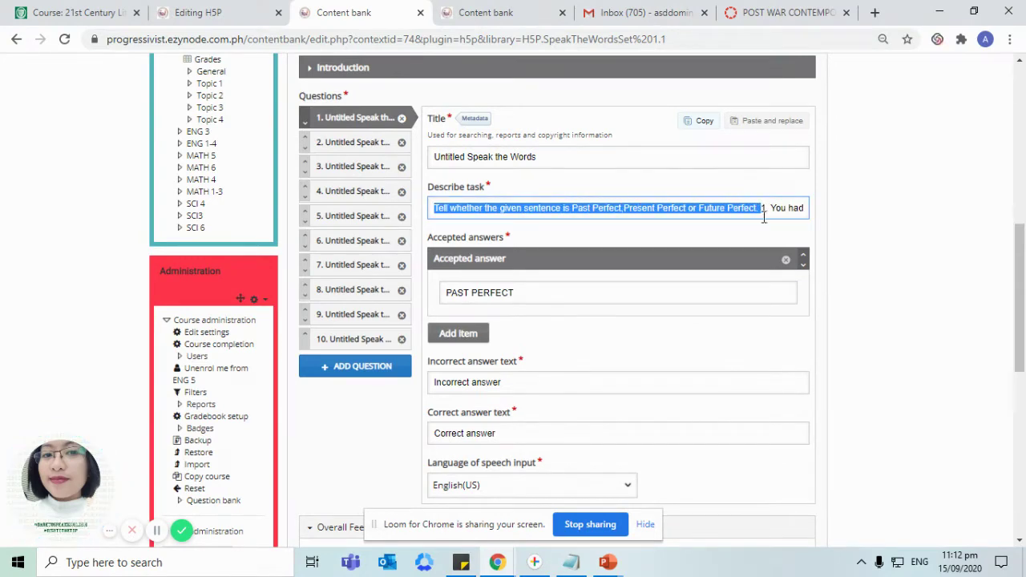
pyautogui.click(347, 145)
pyautogui.click(497, 212)
pyautogui.hotkey('ctrl', 'v')
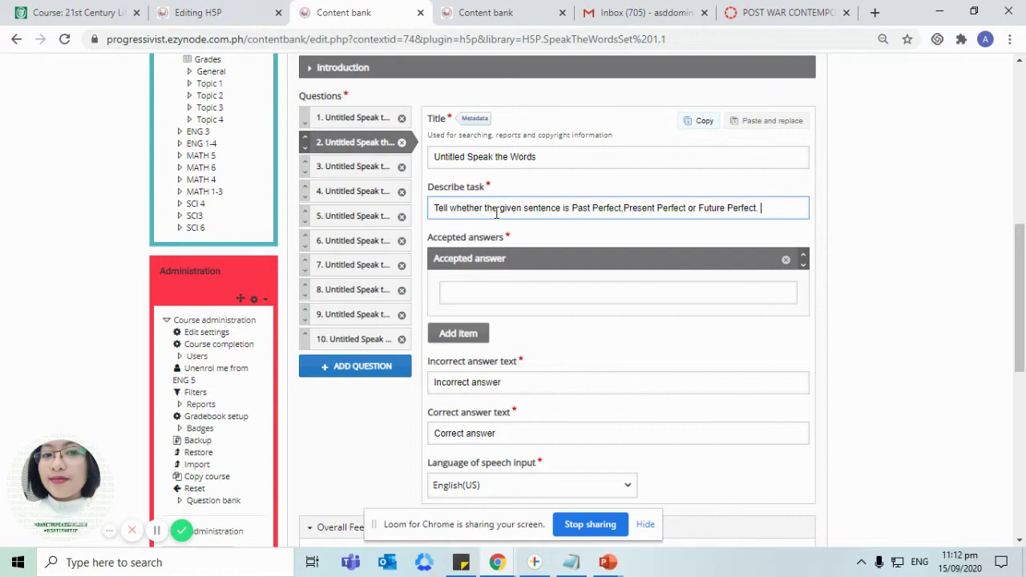
# - Append sentence 2 from the Sticky Notes list after the instruction in question 2's task description
pyautogui.hotkey('alt', 'Tab')
pyautogui.click(816, 196)
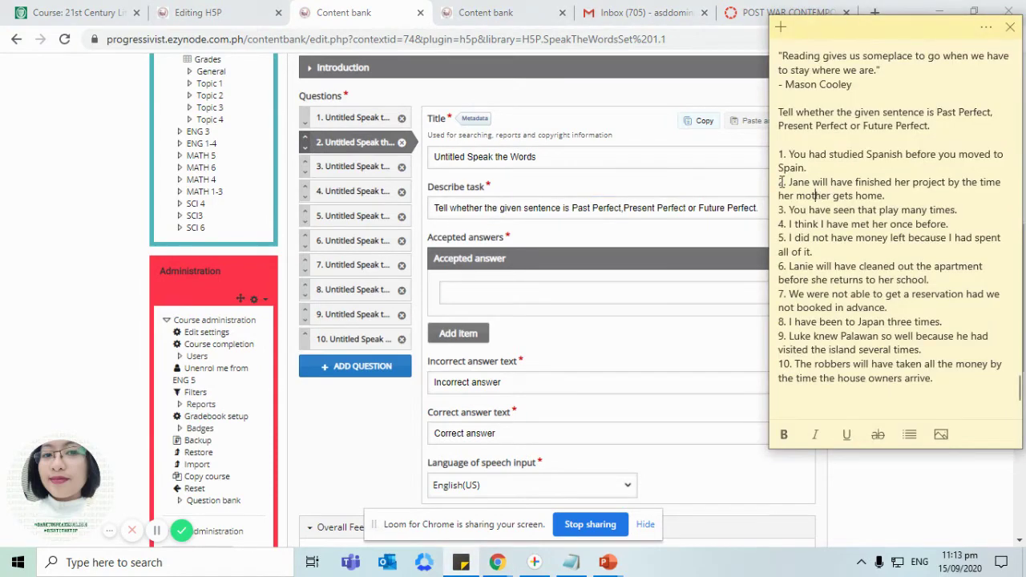
pyautogui.moveTo(780, 182); pyautogui.dragTo(886, 195)
pyautogui.hotkey('ctrl', 'c')
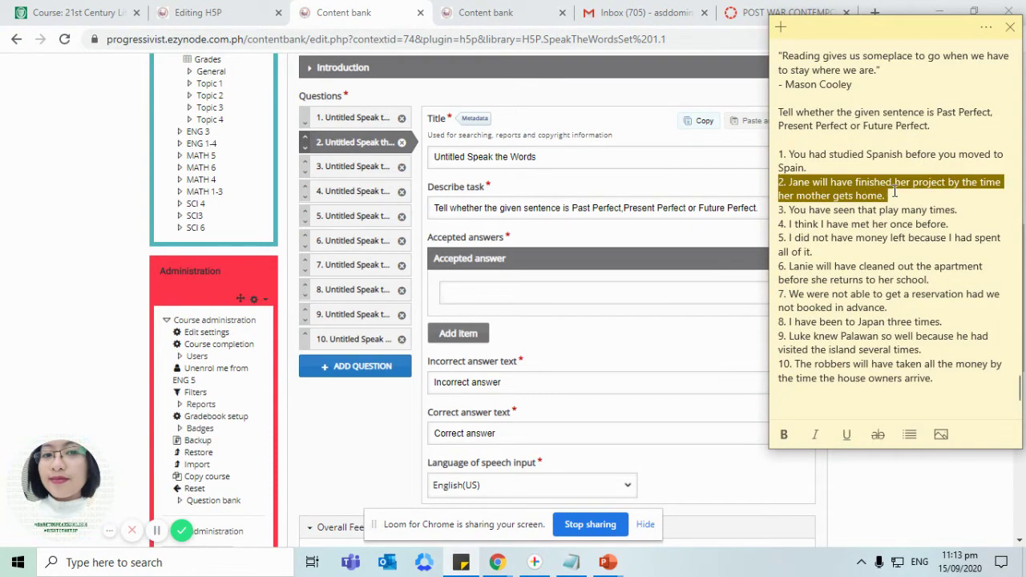
pyautogui.click(754, 208)
pyautogui.hotkey('ctrl', 'v')
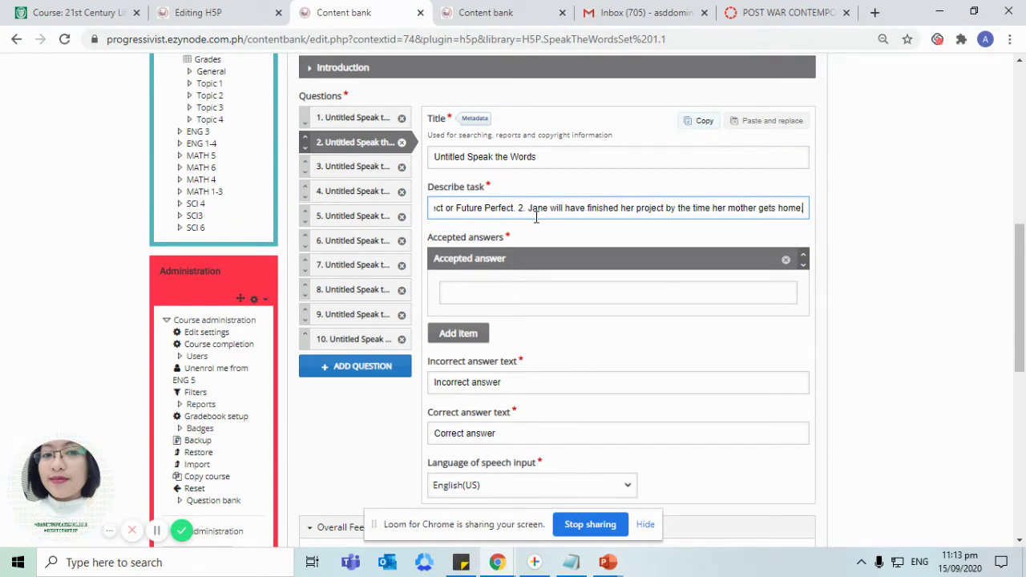
# - Enter "FUTURE PREFECT" as the accepted answer for question 2
pyautogui.click(469, 293)
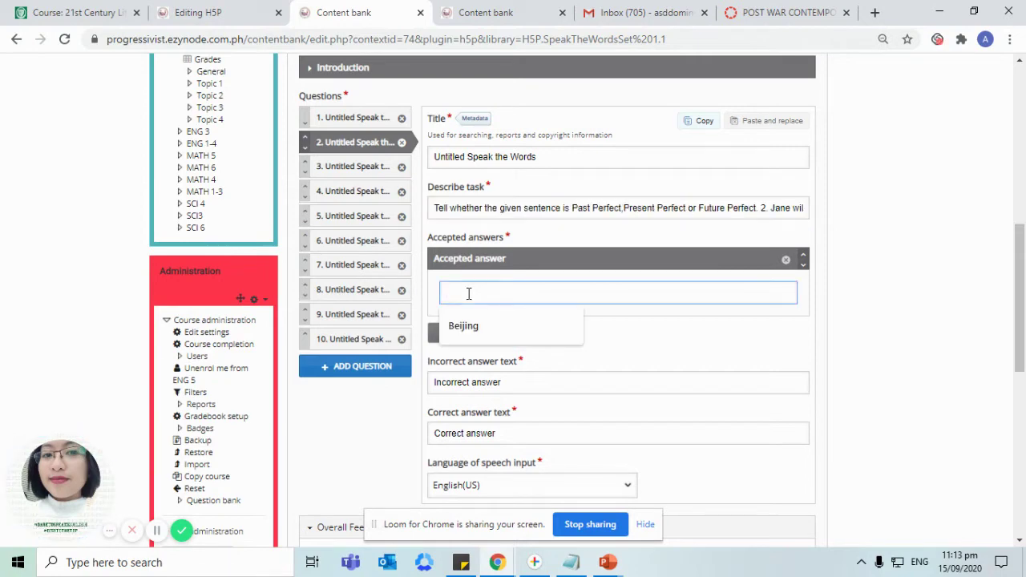
pyautogui.write('FUTURE PR')
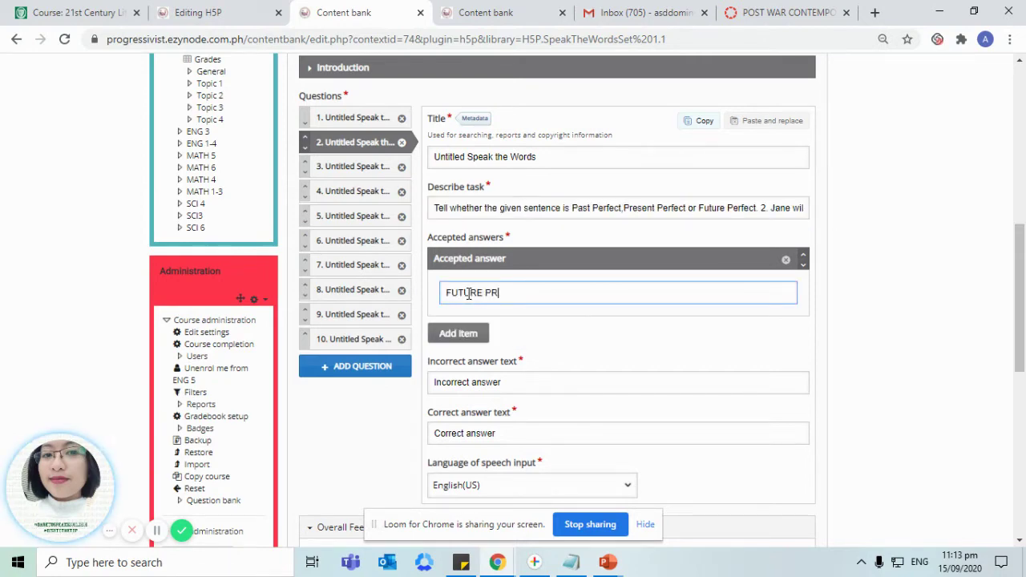
pyautogui.write('EFECT TEN')
pyautogui.press('BackSpace')
pyautogui.click(357, 167)
pyautogui.click(455, 201)
pyautogui.write('Tell whether the given sentence is Past Perfect,Present Perfect or Future Perfect. 2. Jane will have finished her project by the time her mother gets home.')
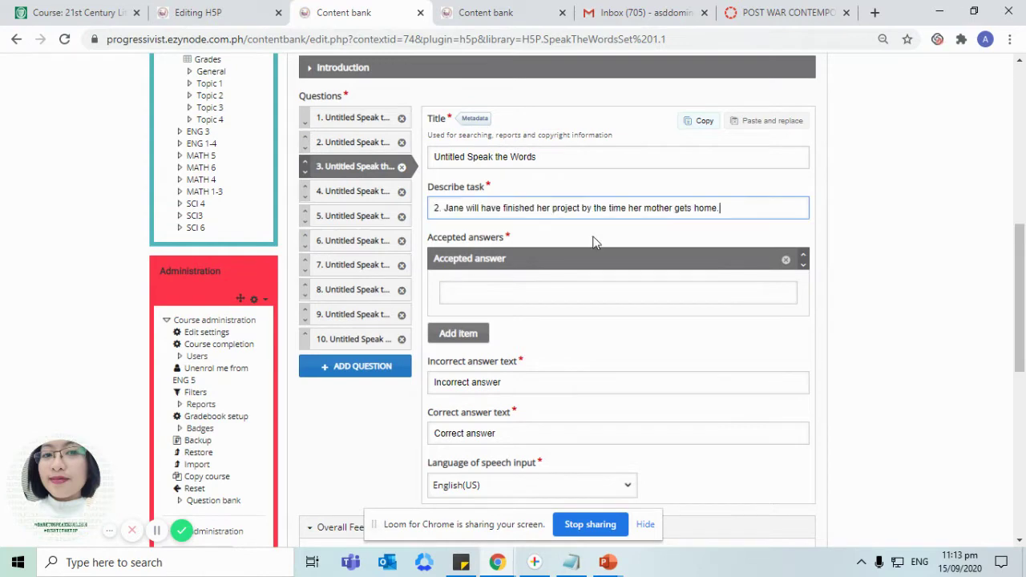
pyautogui.hotkey('ctrl', 'z')
# - Copy the "Tell whether the given sentence is" instruction, without its sentence, from question 2 into question 3's task description
pyautogui.click(360, 142)
pyautogui.moveTo(586, 210); pyautogui.dragTo(612, 211)
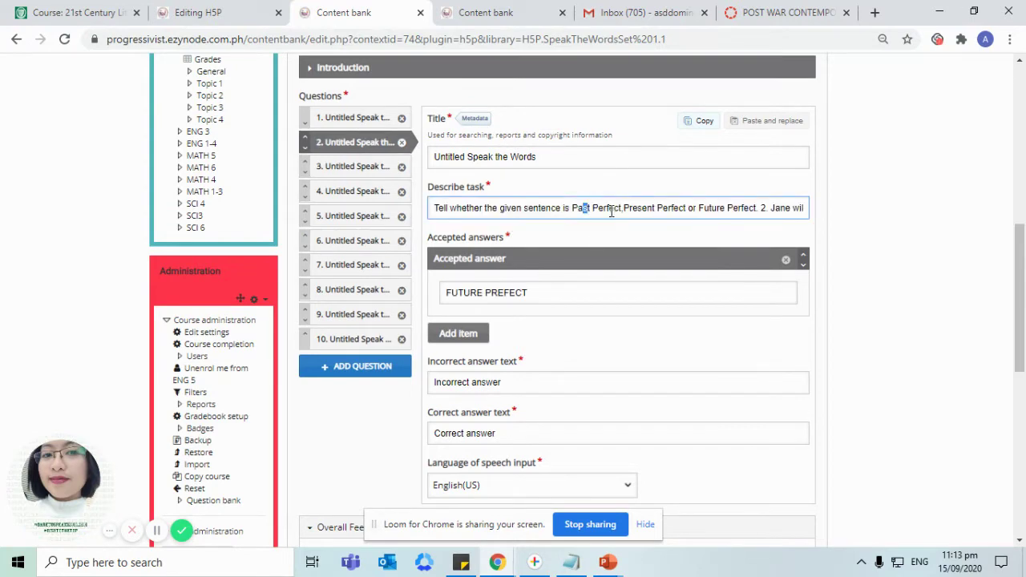
pyautogui.hotkey('ctrl', 'a')
pyautogui.hotkey('ctrl', 'c')
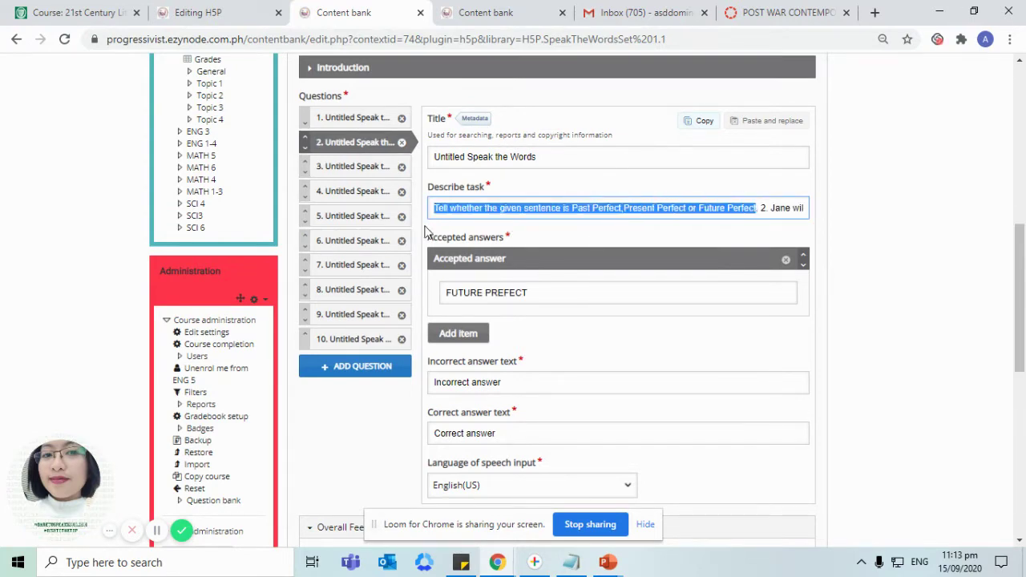
pyautogui.click(331, 178)
pyautogui.click(489, 209)
pyautogui.hotkey('ctrl', 'v')
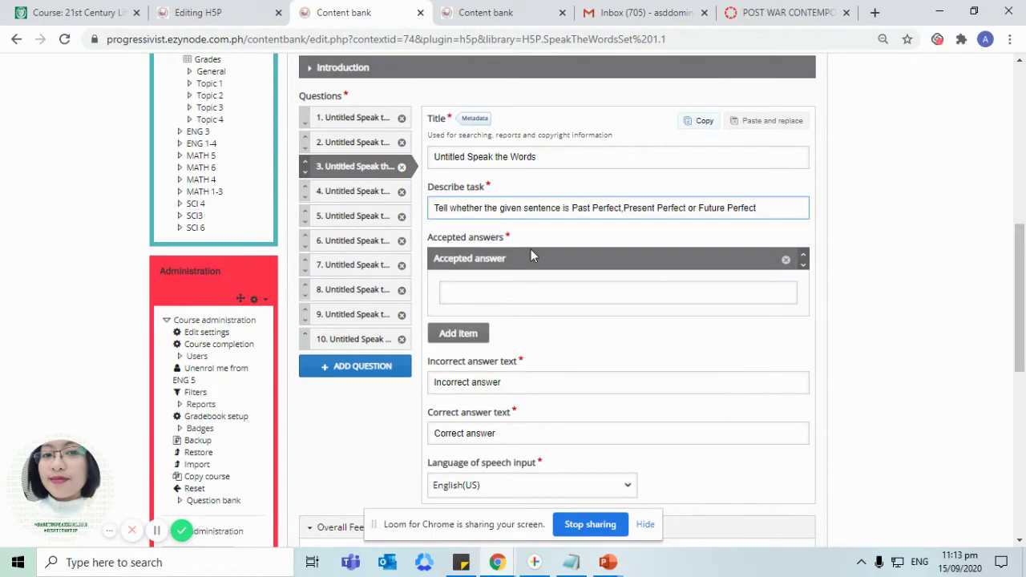
# - Append "3. You have seen that play many times." from Sticky Notes to question 3's task description
pyautogui.hotkey('alt', 'Tab')
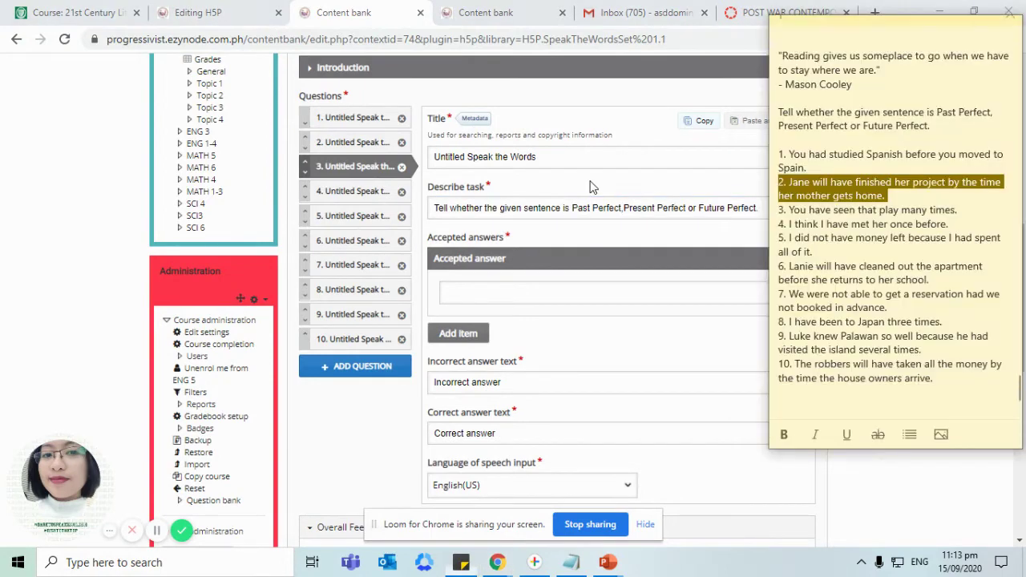
pyautogui.click(926, 209)
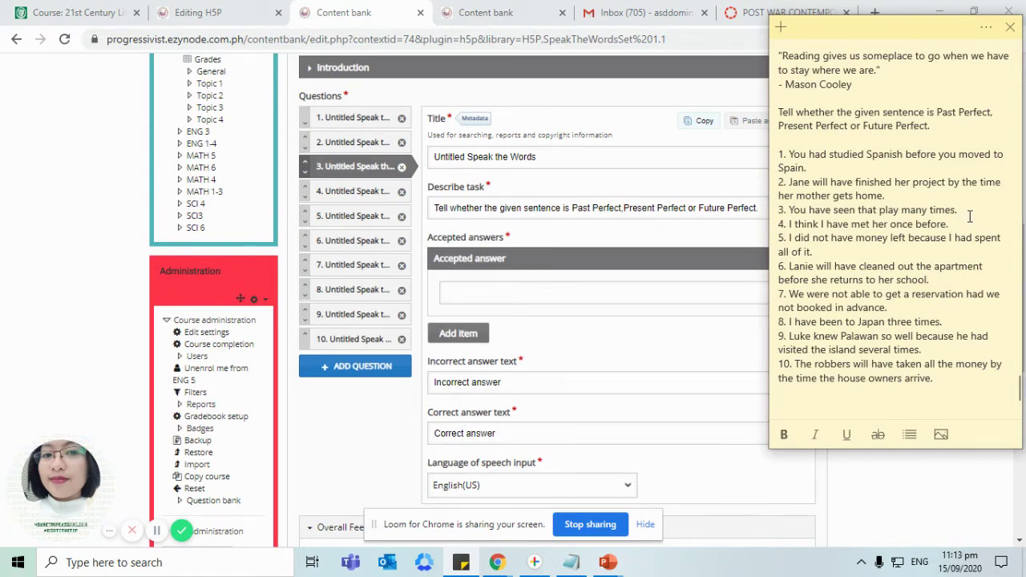
pyautogui.moveTo(959, 210); pyautogui.dragTo(775, 209)
pyautogui.hotkey('ctrl', 'c')
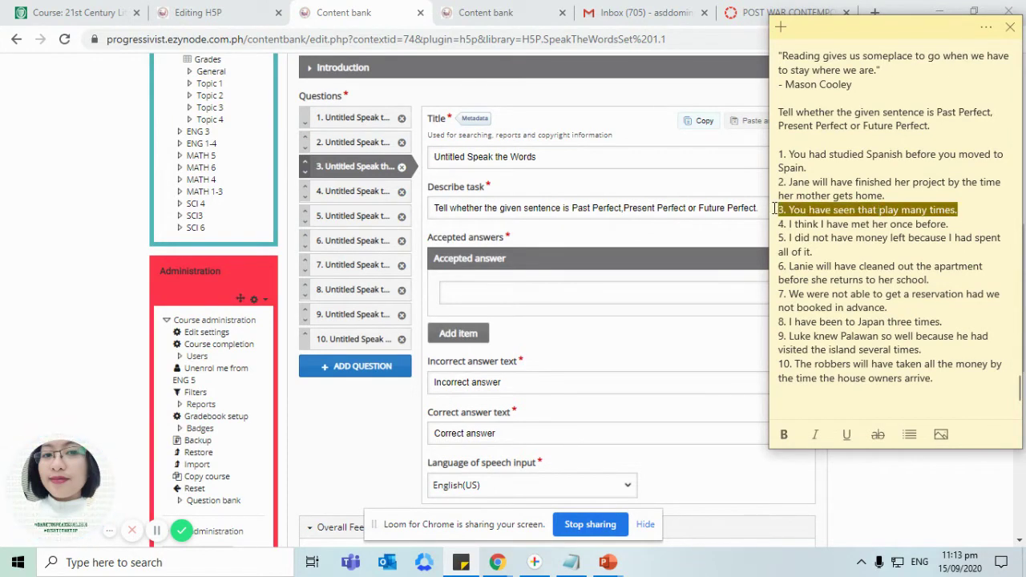
pyautogui.click(465, 290)
pyautogui.hotkey('ctrl', 'v')
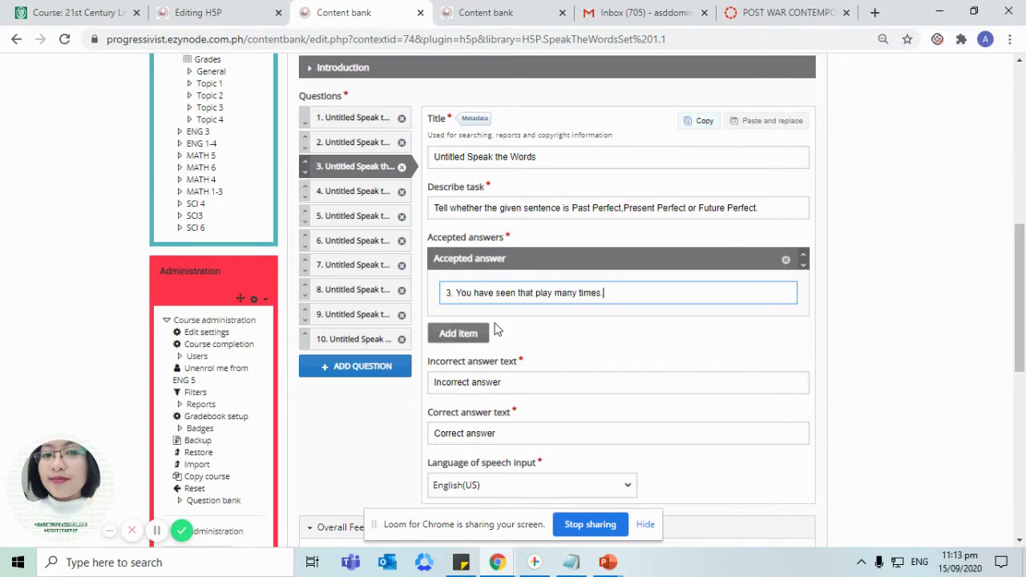
pyautogui.click(763, 207)
pyautogui.hotkey('ctrl', 'v')
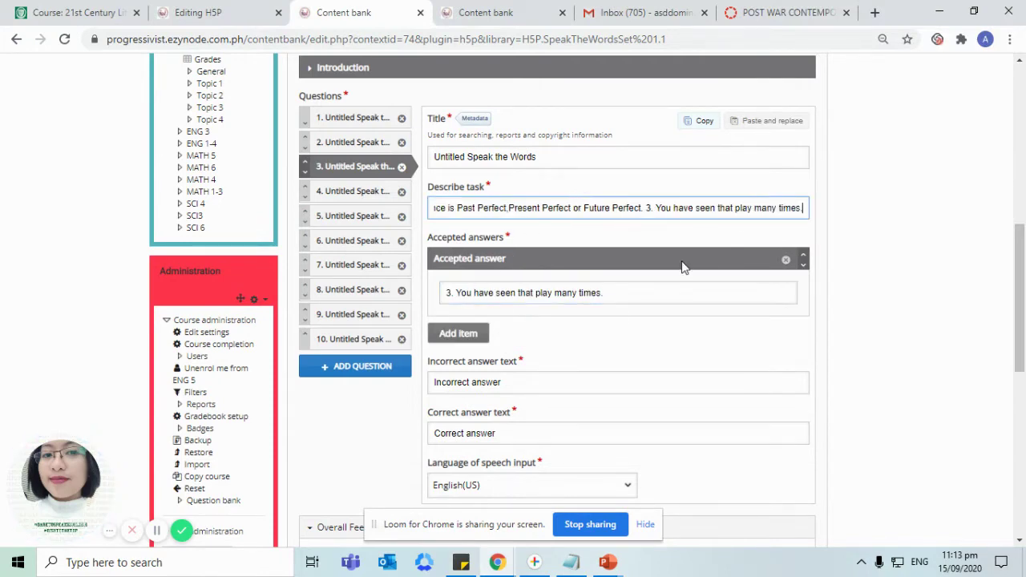
# - Replace the misplaced sentence in question 3's accepted answer with "PRESENT PERFECT"
pyautogui.moveTo(606, 293); pyautogui.dragTo(446, 292)
pyautogui.press('BackSpace')
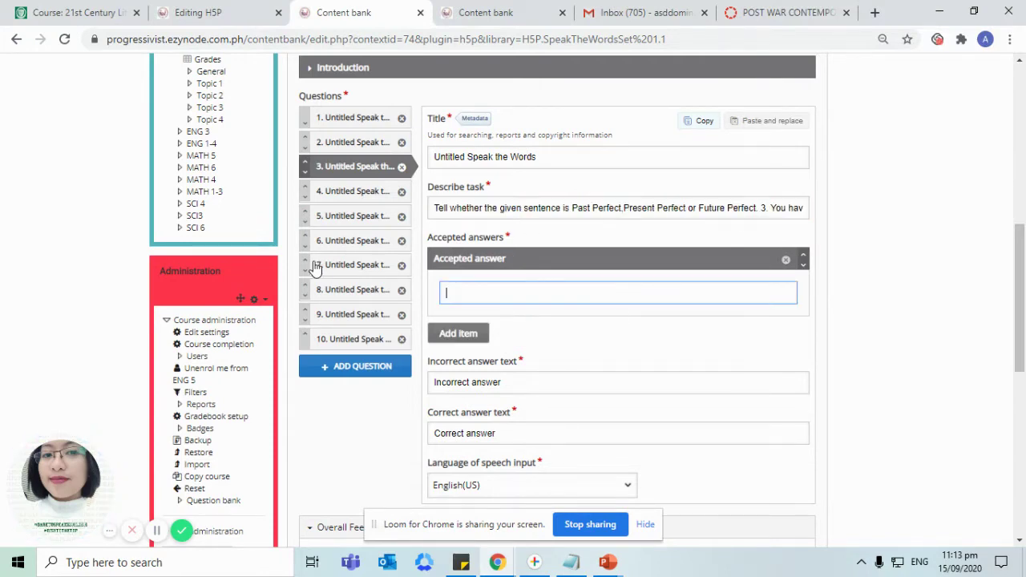
pyautogui.write('PRESENT PERFECT')
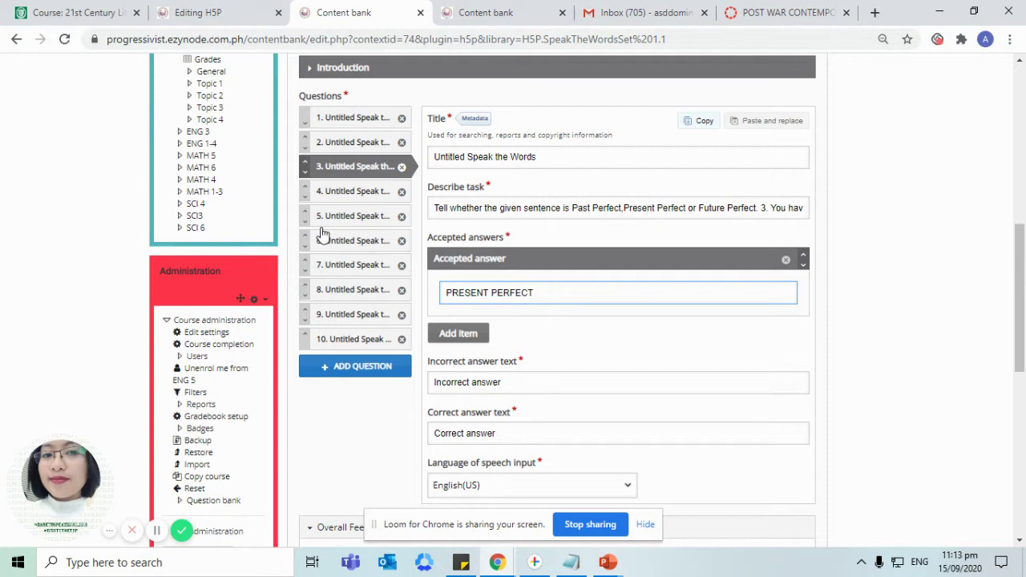
# - Copy the "Tell whether the given sentence is" instruction, without its sentence, from question 3 into question 4's task description
pyautogui.click(345, 191)
pyautogui.hotkey('alt', 'Tab')
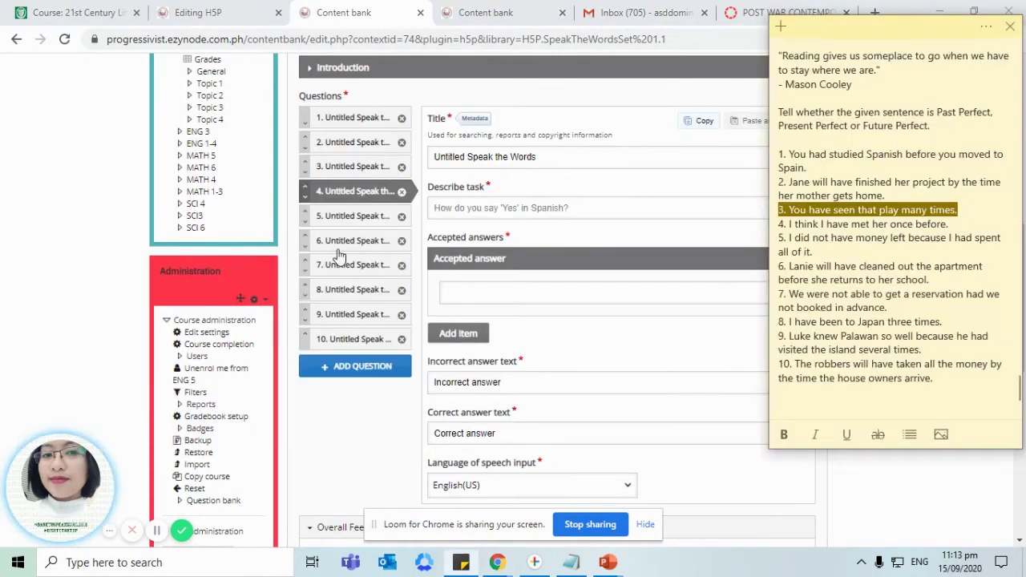
pyautogui.hotkey('alt', 'Tab')
pyautogui.click(396, 170)
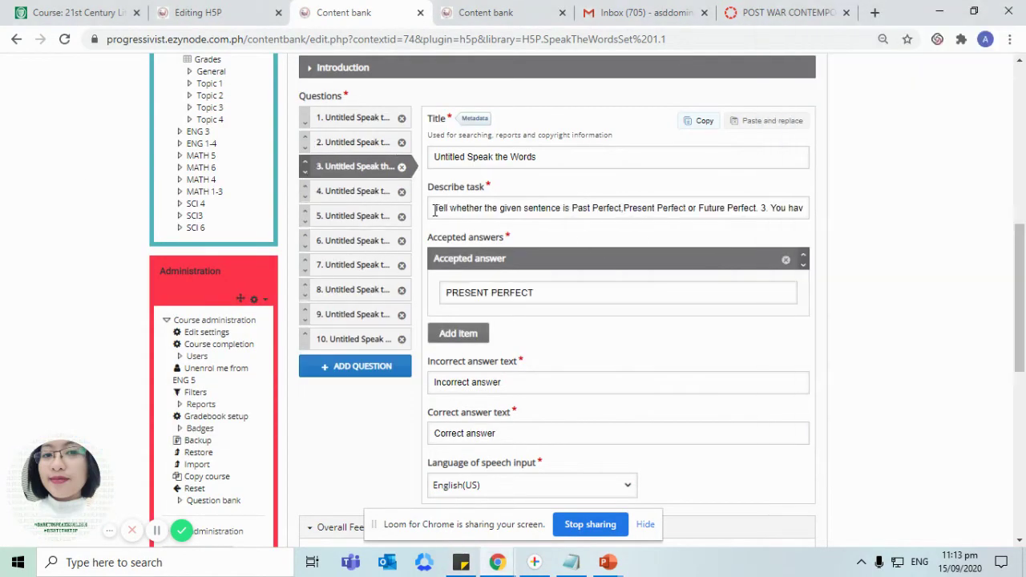
pyautogui.moveTo(435, 207); pyautogui.dragTo(763, 207)
pyautogui.hotkey('ctrl', 'c')
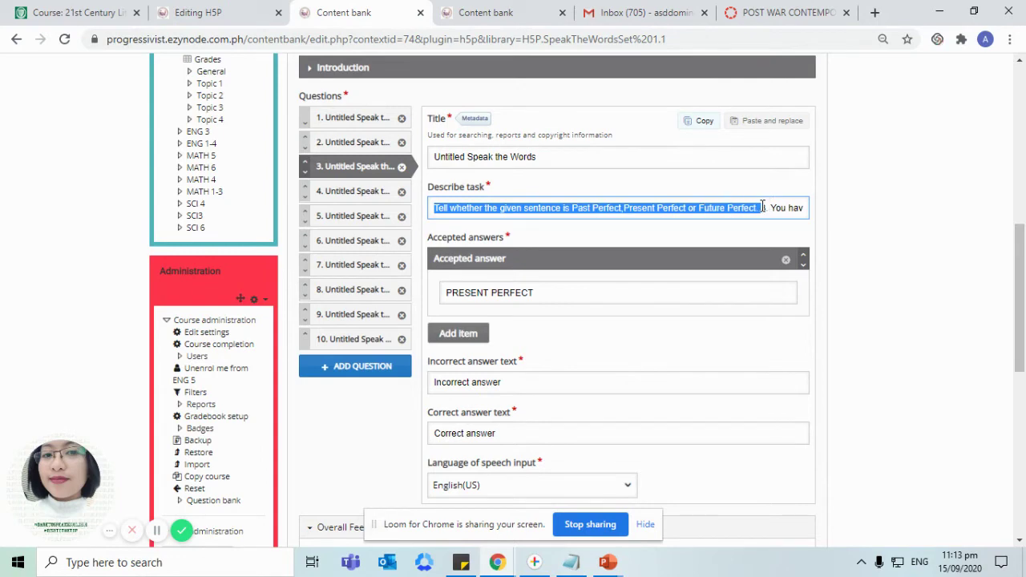
pyautogui.click(365, 193)
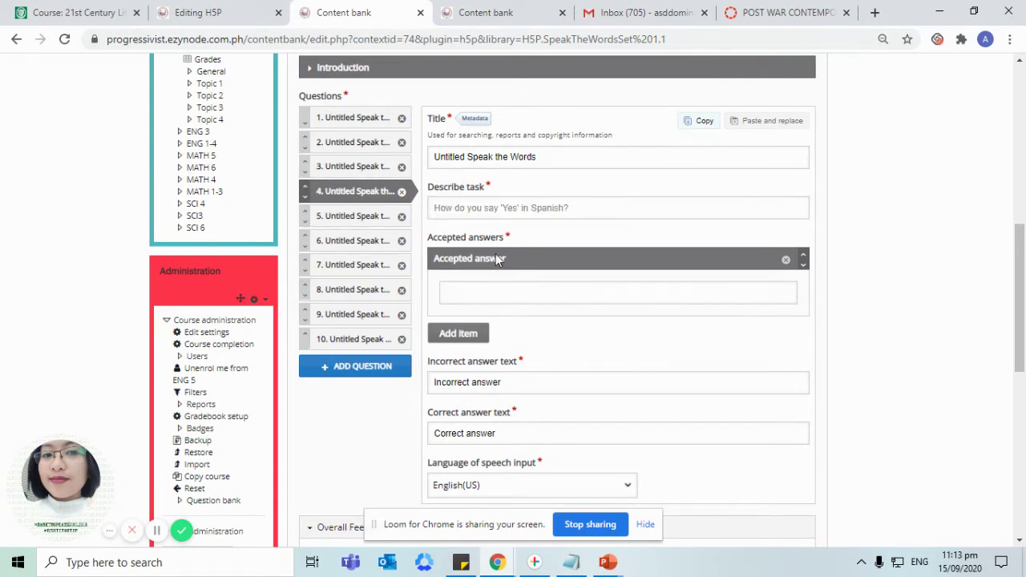
pyautogui.click(495, 208)
pyautogui.hotkey('ctrl', 'v')
# - Append "4. I think I have met her once before." from Sticky Notes to question 4's task description
pyautogui.hotkey('alt', 'Tab')
pyautogui.click(789, 234)
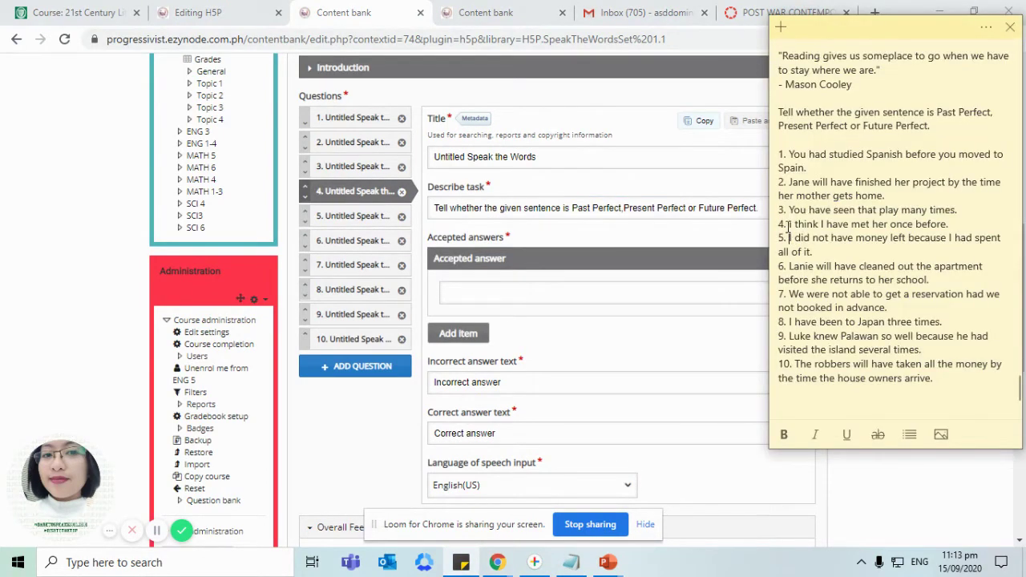
pyautogui.moveTo(779, 226); pyautogui.dragTo(957, 219)
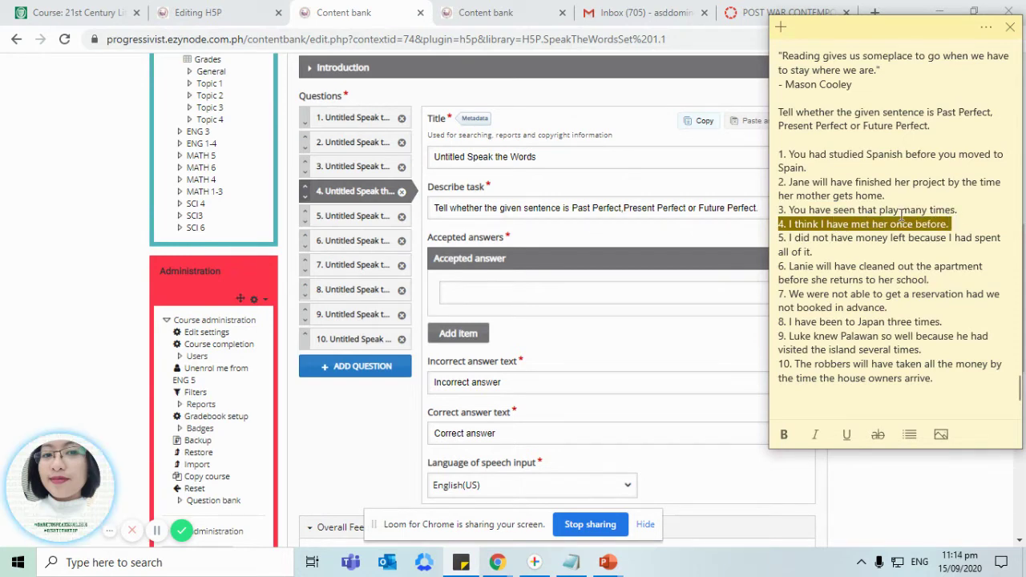
pyautogui.hotkey('ctrl', 'c')
pyautogui.click(538, 284)
pyautogui.click(774, 208)
pyautogui.hotkey('ctrl', 'v')
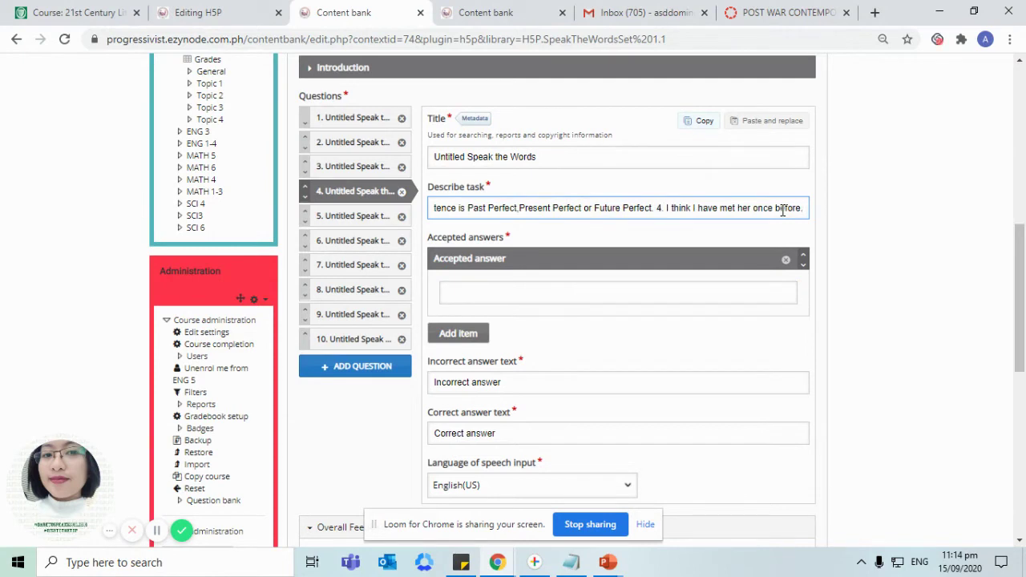
# - Enter "PAST PERFECT" as the accepted answer for question 4
pyautogui.click(484, 289)
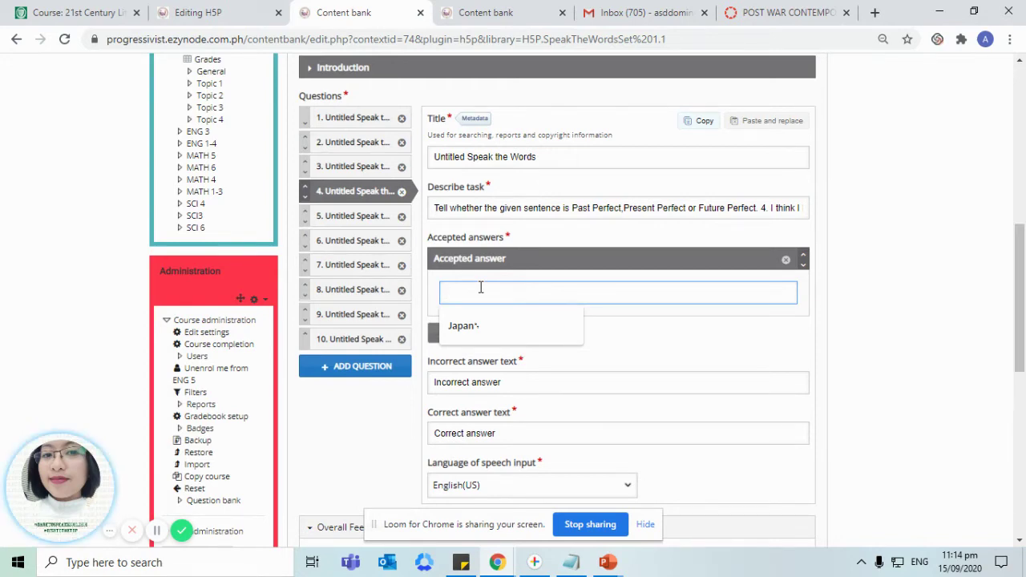
pyautogui.write('PAS')
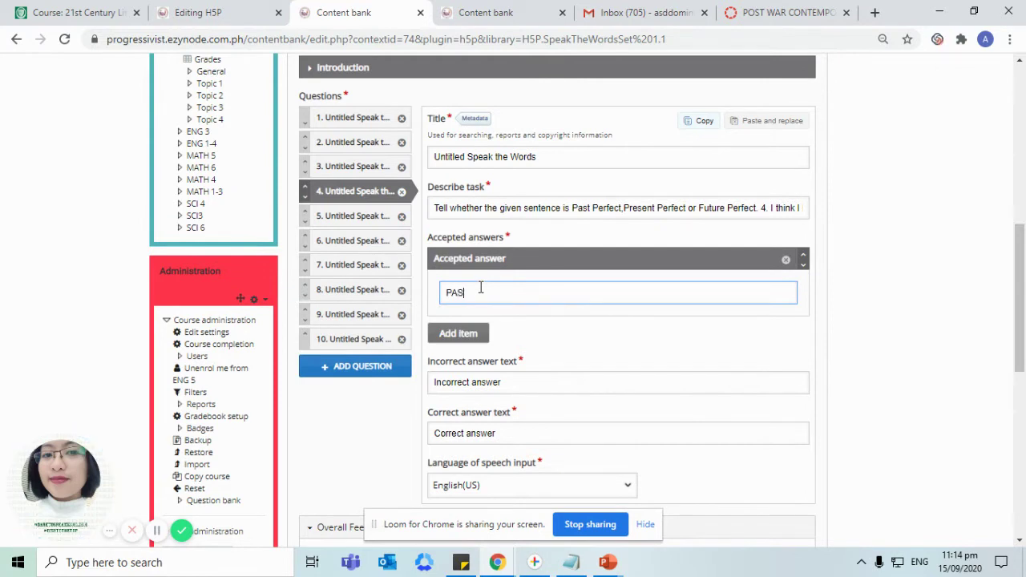
pyautogui.write('T PERFECT')
# - Copy "5. I did not have money left because I had spent all of it." from Sticky Notes into question 5's task description
pyautogui.click(345, 217)
pyautogui.hotkey('alt', 'Tab')
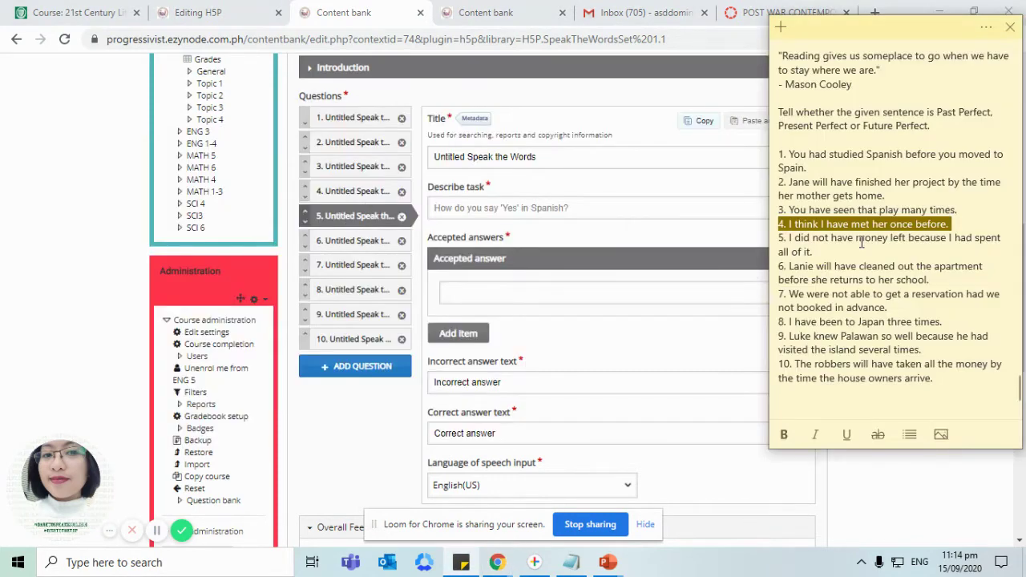
pyautogui.moveTo(813, 252); pyautogui.dragTo(778, 238)
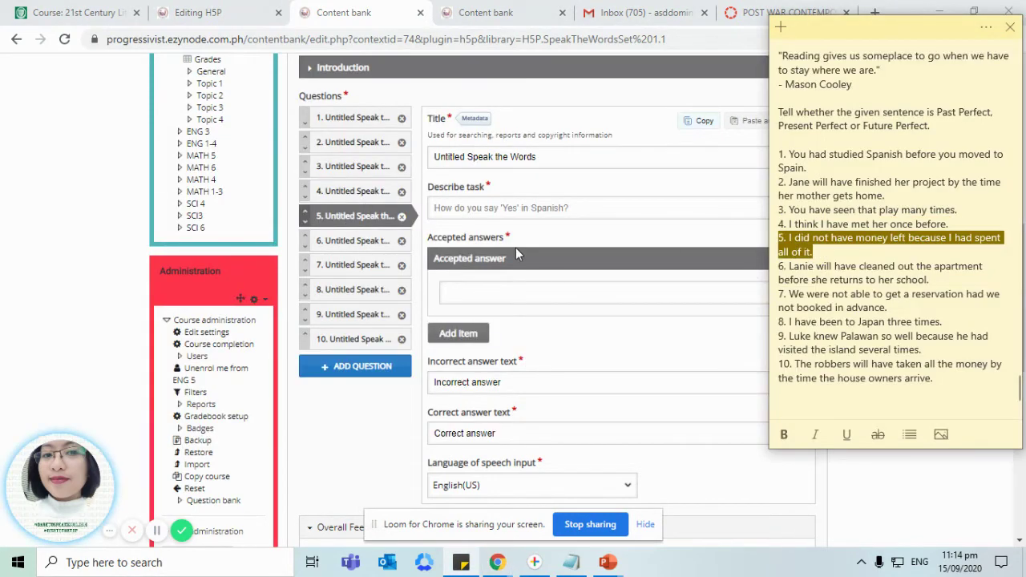
pyautogui.click(478, 208)
pyautogui.hotkey('ctrl', 'v')
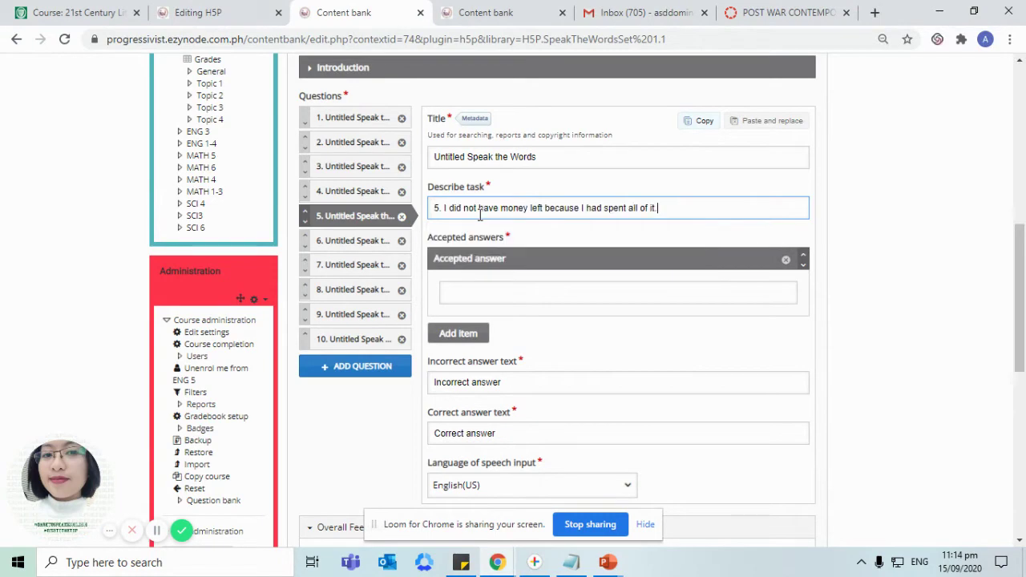
# - Copy the perfect-tense instruction from question 4 and insert it before the sentence in question 5's task description
pyautogui.click(333, 189)
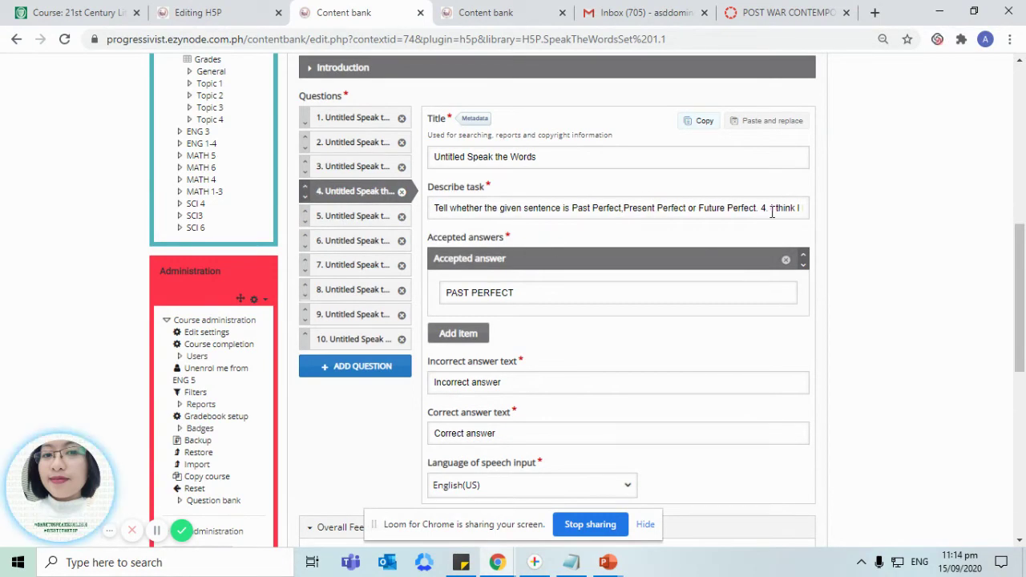
pyautogui.moveTo(761, 207); pyautogui.dragTo(405, 241)
pyautogui.click(336, 217)
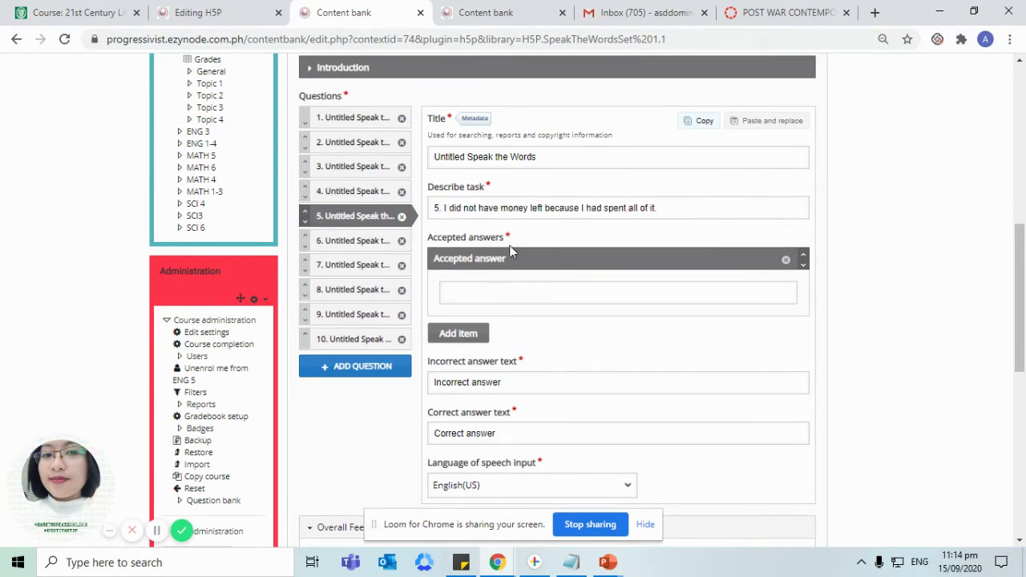
pyautogui.click(440, 211)
pyautogui.hotkey('ctrl', 'v')
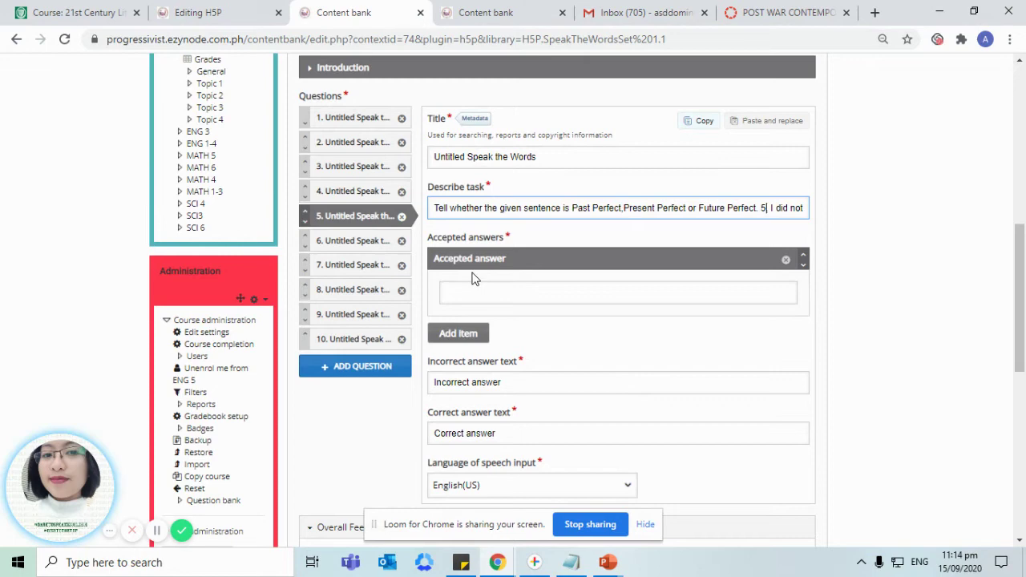
pyautogui.press('Right')
pyautogui.press('Right')
pyautogui.press('Right')
pyautogui.press('Right')
pyautogui.press('Right')
pyautogui.press('Right')
pyautogui.press('Right')
pyautogui.press('Right')
pyautogui.press('Right')
pyautogui.press('Right')
pyautogui.press('Right')
pyautogui.press('Right')
pyautogui.press('Right')
pyautogui.press('Right')
pyautogui.press('Right')
pyautogui.press('Right')
pyautogui.press('Right')
pyautogui.press('Right')
pyautogui.press('Right')
pyautogui.press('Right')
pyautogui.press('Right')
pyautogui.press('Right')
pyautogui.press('Right')
pyautogui.press('Right')
pyautogui.press('Right')
pyautogui.press('Right')
pyautogui.press('Right')
pyautogui.press('Right')
pyautogui.press('Right')
pyautogui.press('Right')
pyautogui.press('Right')
pyautogui.press('Right')
pyautogui.press('Right')
pyautogui.press('Right')
pyautogui.press('Right')
pyautogui.press('Right')
pyautogui.press('Right')
pyautogui.press('Right')
pyautogui.press('Right')
pyautogui.press('Right')
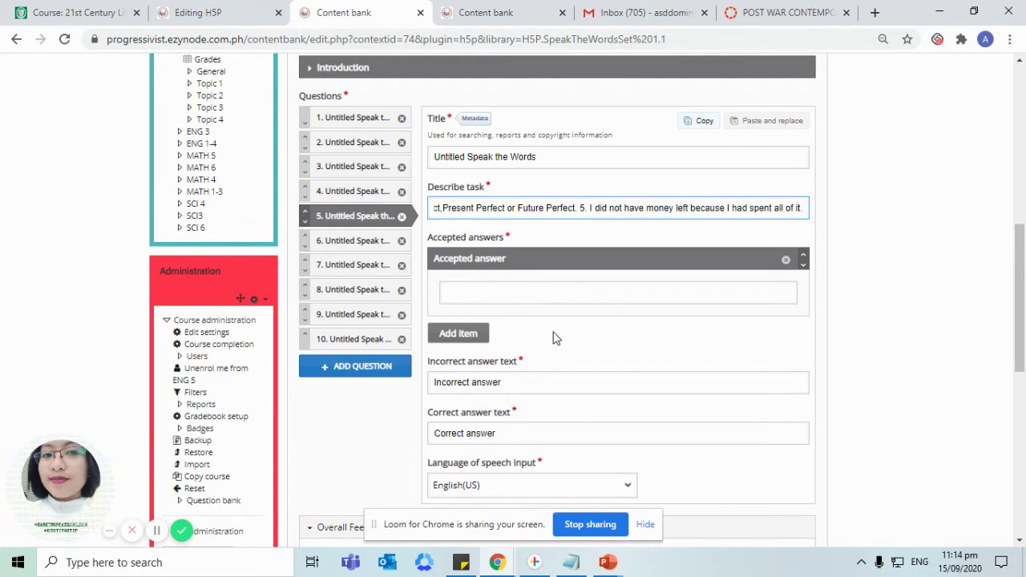
# - Enter "PAST PERFECT" as the accepted answer for question 5
pyautogui.click(528, 297)
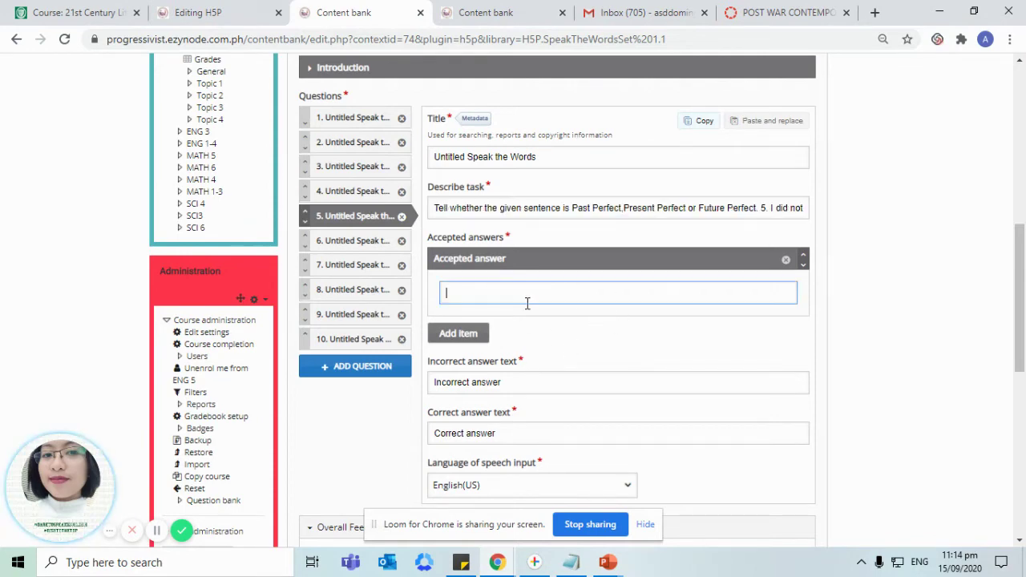
pyautogui.write('PAST ')
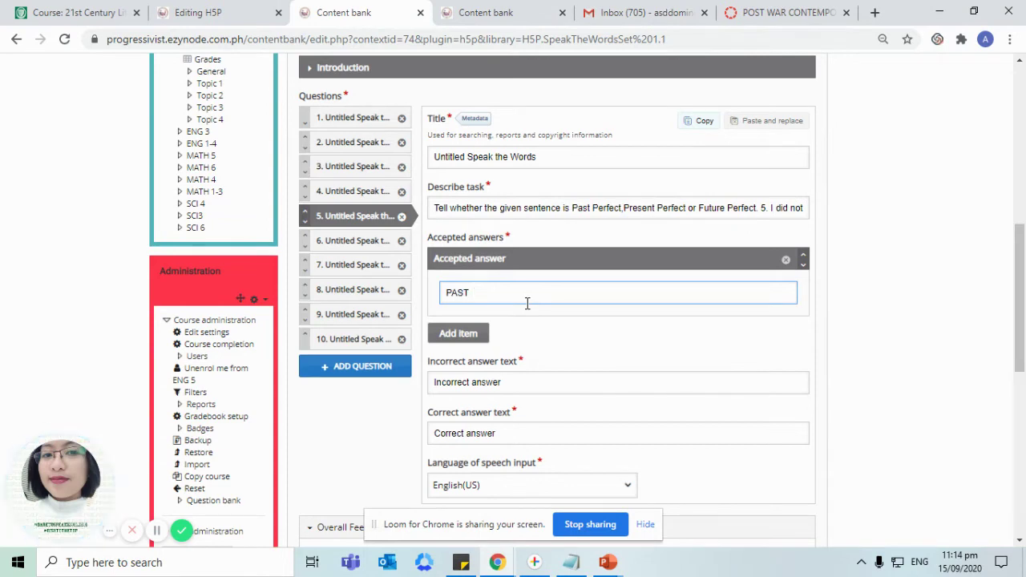
pyautogui.write('PERFECT')
# - Remove the unused questions 6 to 10 from the set, confirming each removal
pyautogui.click(402, 241)
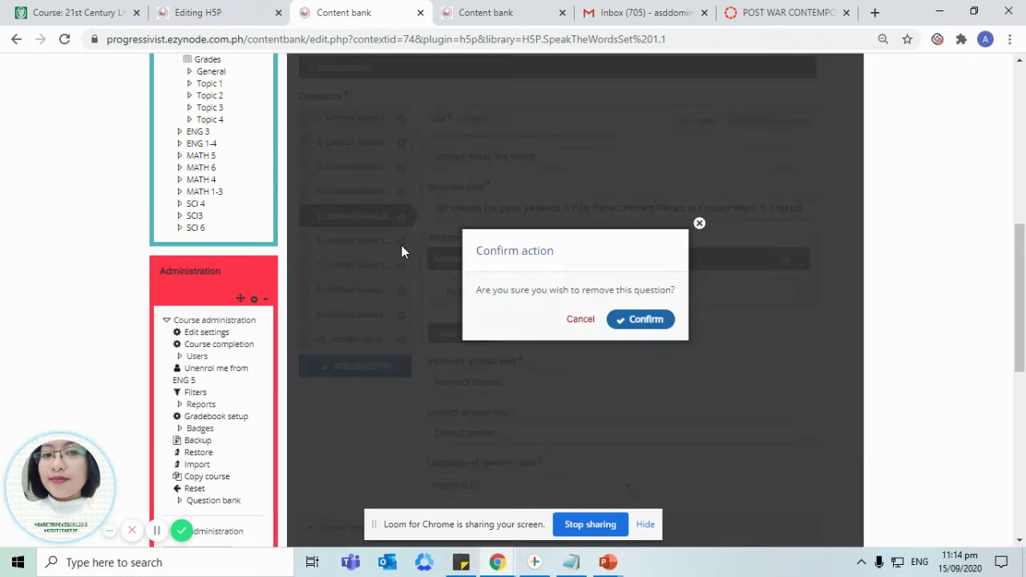
pyautogui.click(648, 322)
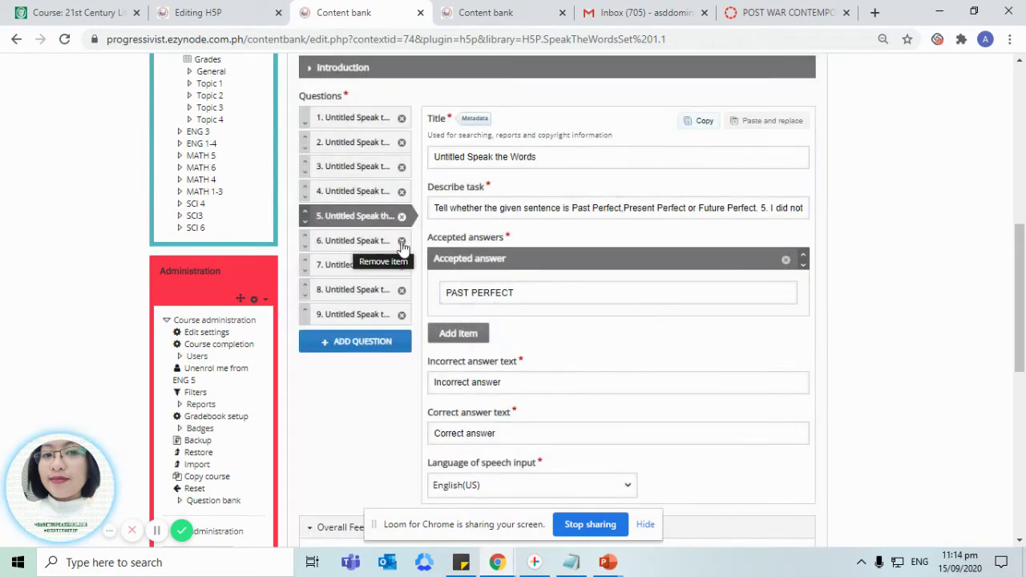
pyautogui.click(402, 241)
pyautogui.click(633, 320)
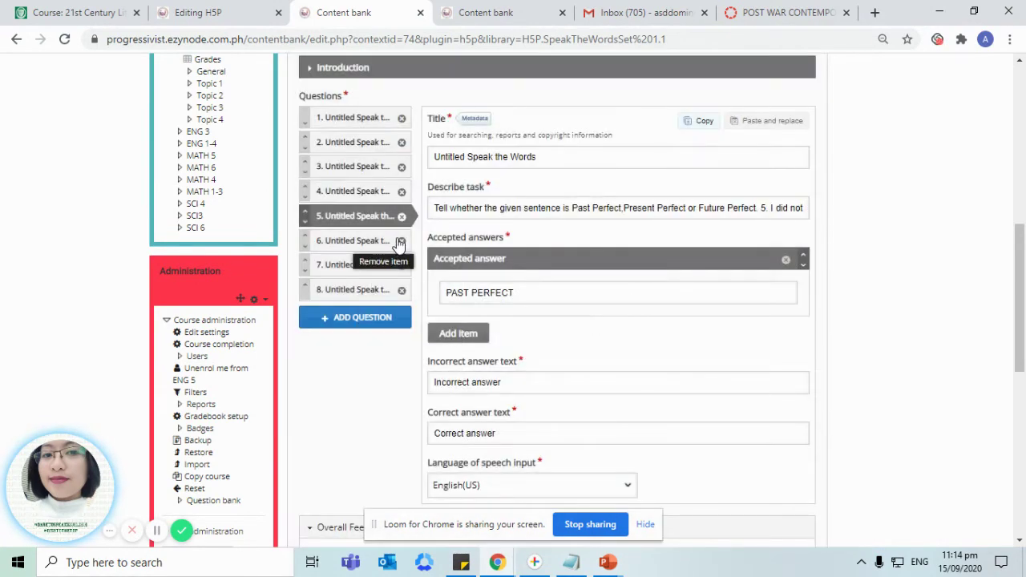
pyautogui.click(402, 265)
pyautogui.click(656, 320)
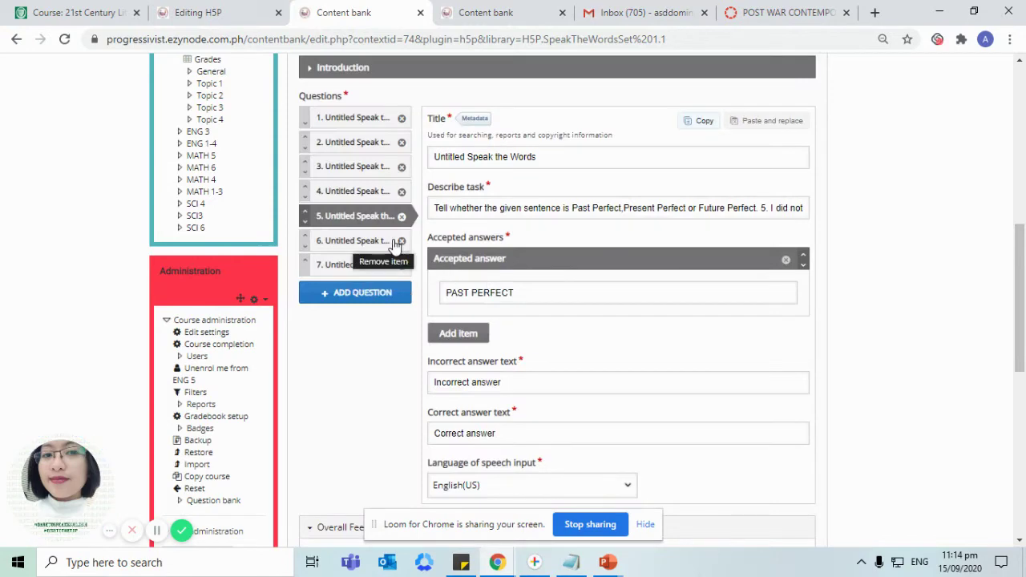
pyautogui.click(400, 242)
pyautogui.click(656, 320)
pyautogui.click(400, 241)
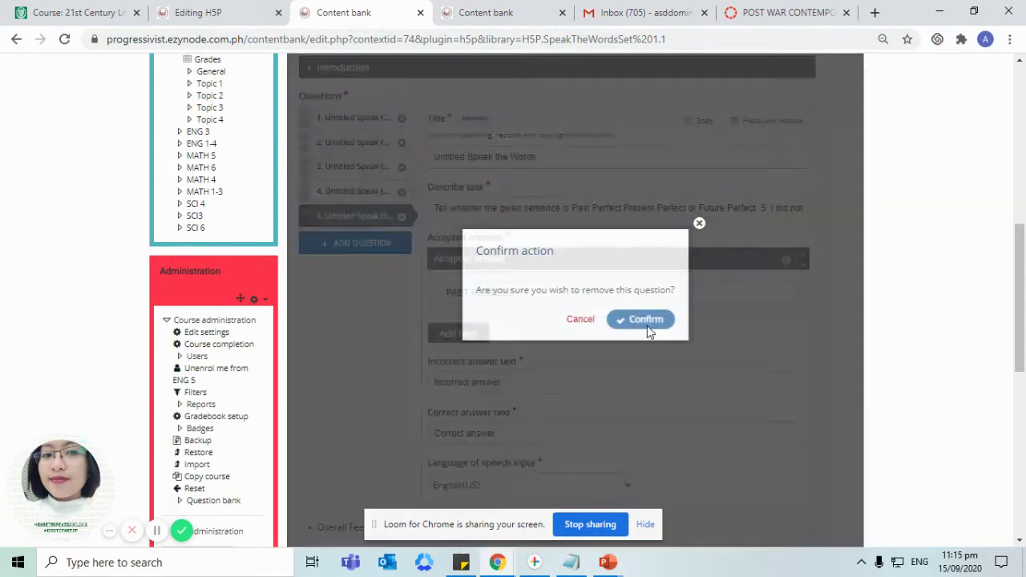
pyautogui.click(647, 326)
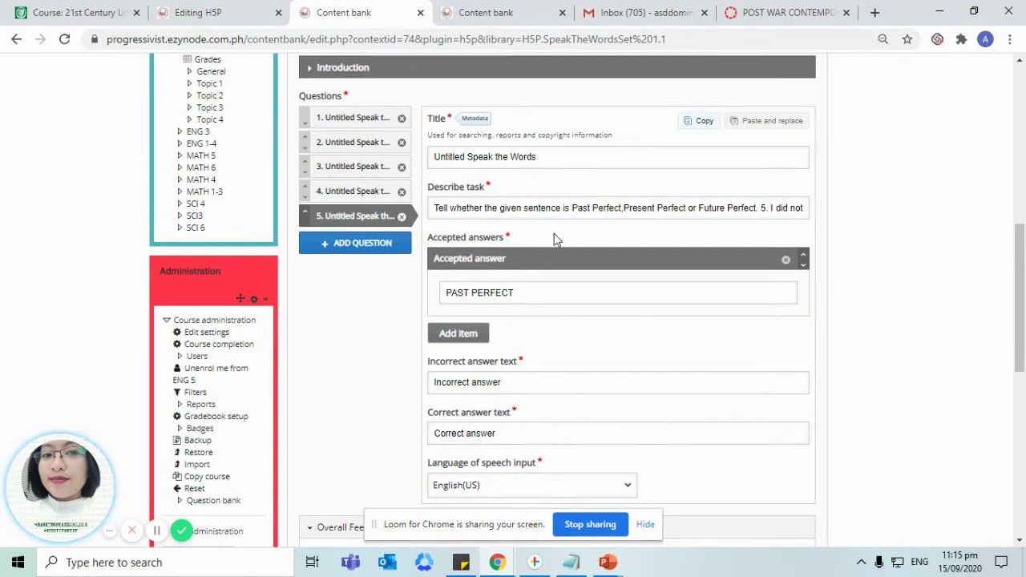
# - Save the five-question Speak the Words Set, leaving the overall feedback at its defaults
pyautogui.scroll(-1, 401, 261)
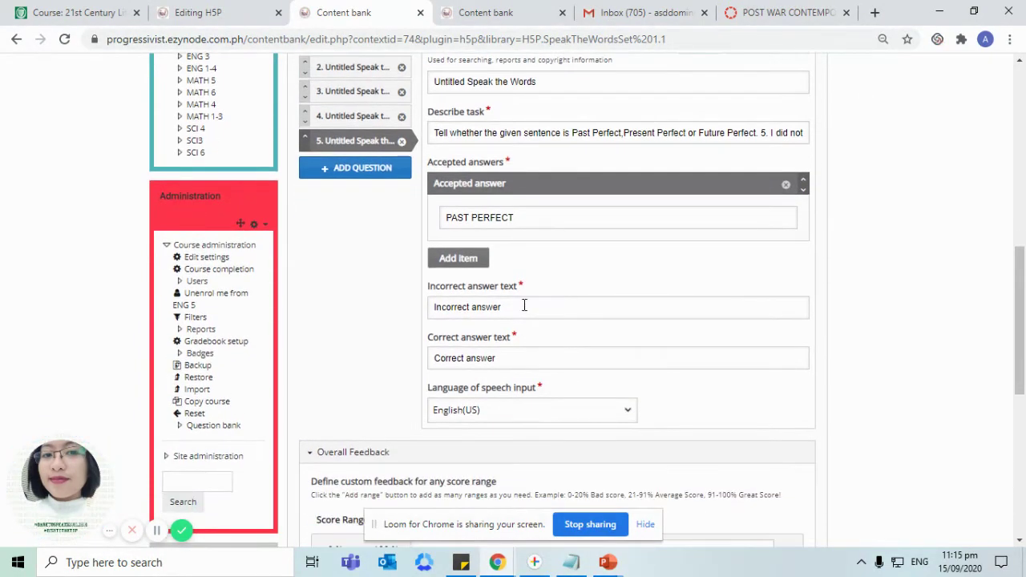
pyautogui.scroll(-3, 486, 265)
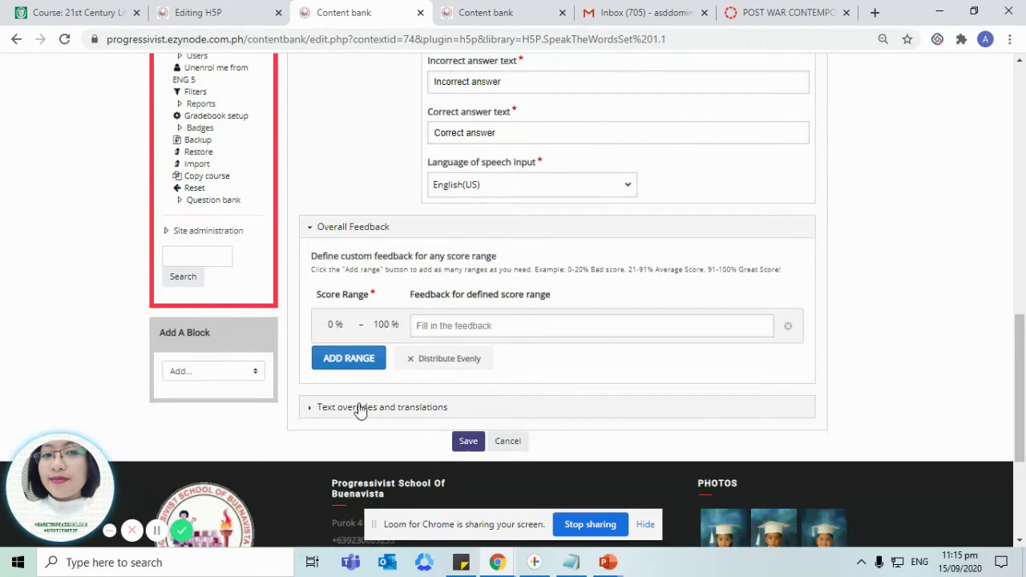
pyautogui.scroll(3, 449, 257)
pyautogui.scroll(-4, 513, 239)
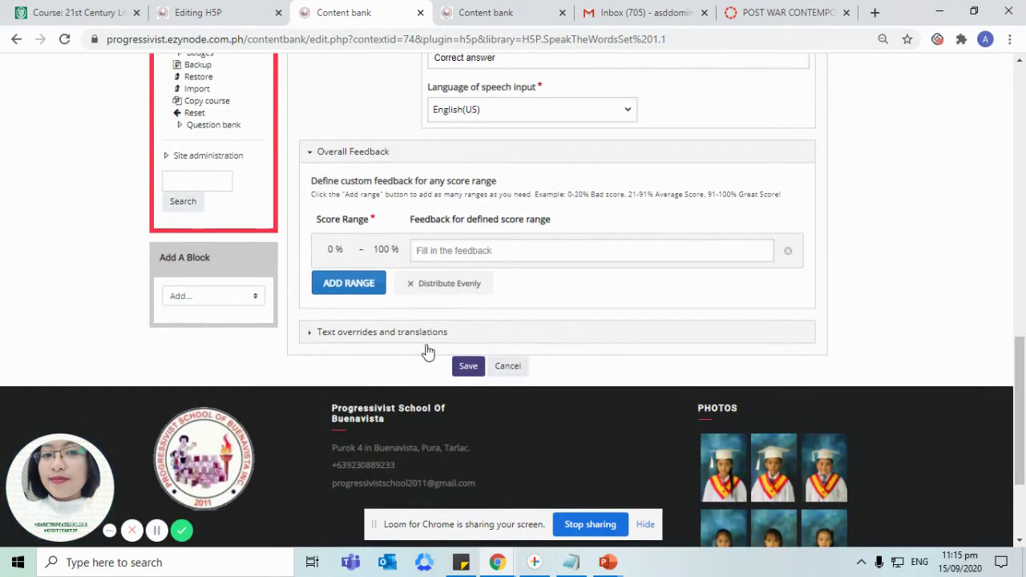
pyautogui.click(468, 366)
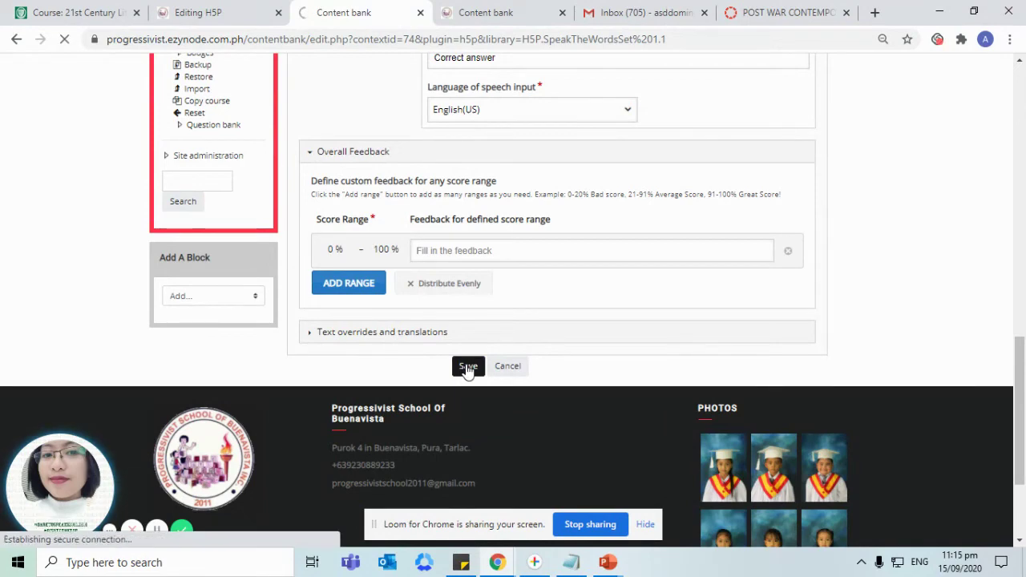
pyautogui.scroll(3, 466, 371)
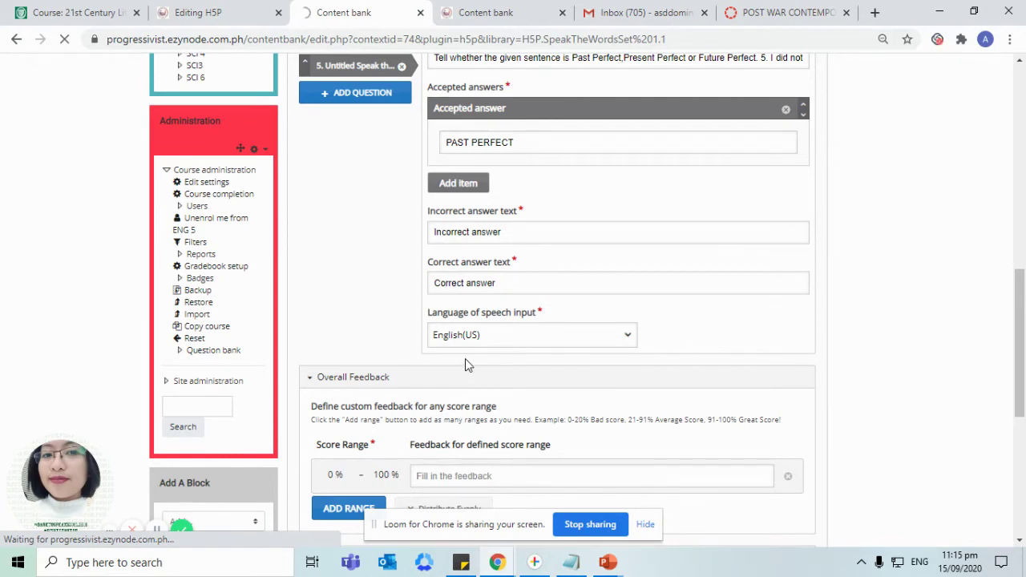
# - Test question 1 of the saved set by allowing microphone access, speaking an answer and retrying it
pyautogui.scroll(-5, 546, 297)
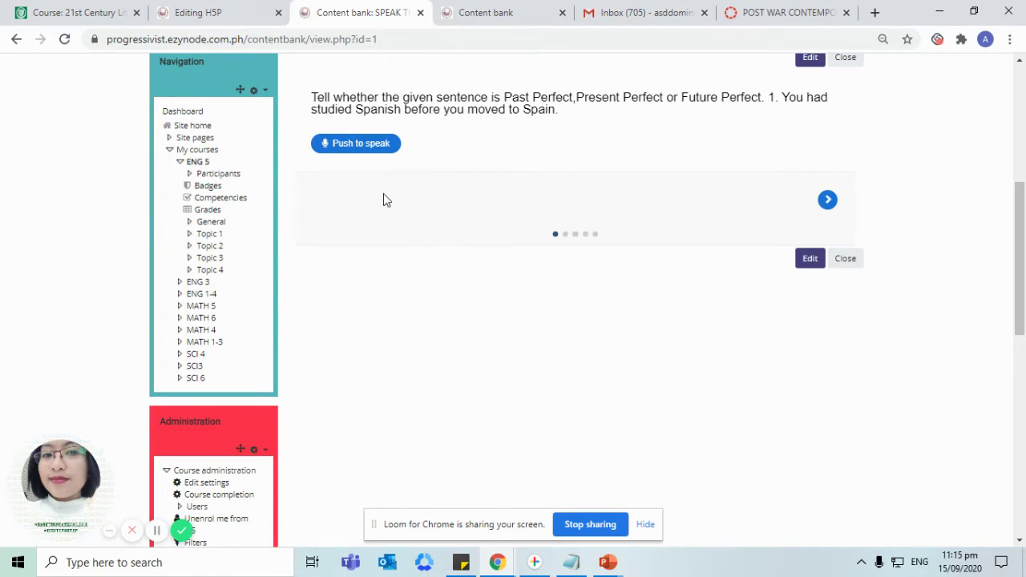
pyautogui.click(386, 147)
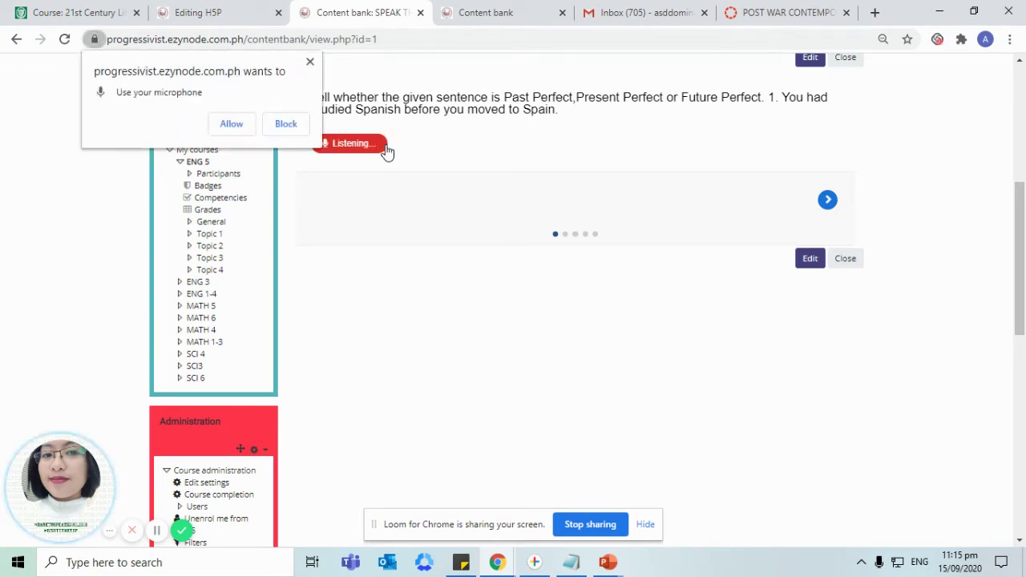
pyautogui.click(230, 126)
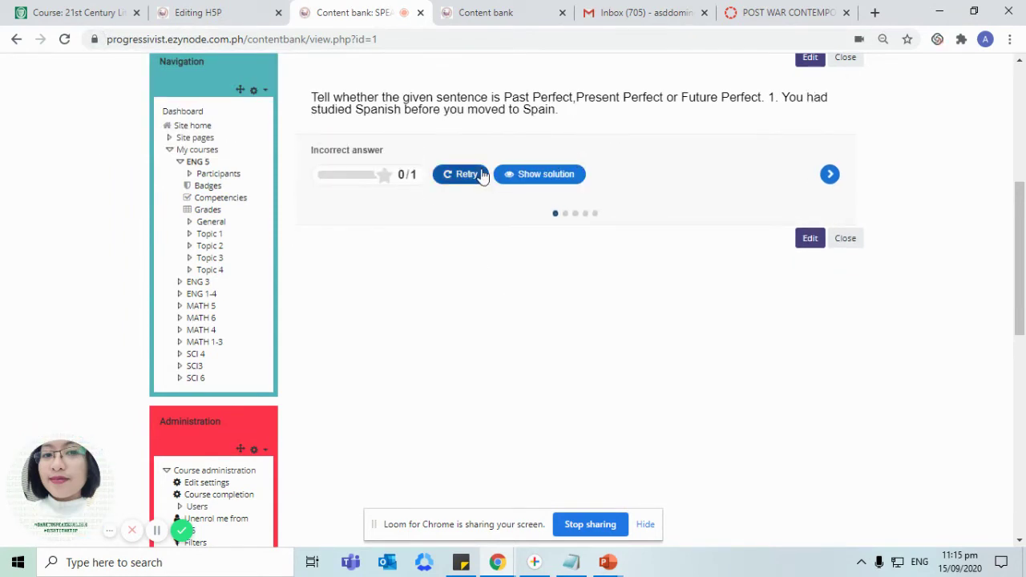
pyautogui.click(457, 177)
pyautogui.click(378, 151)
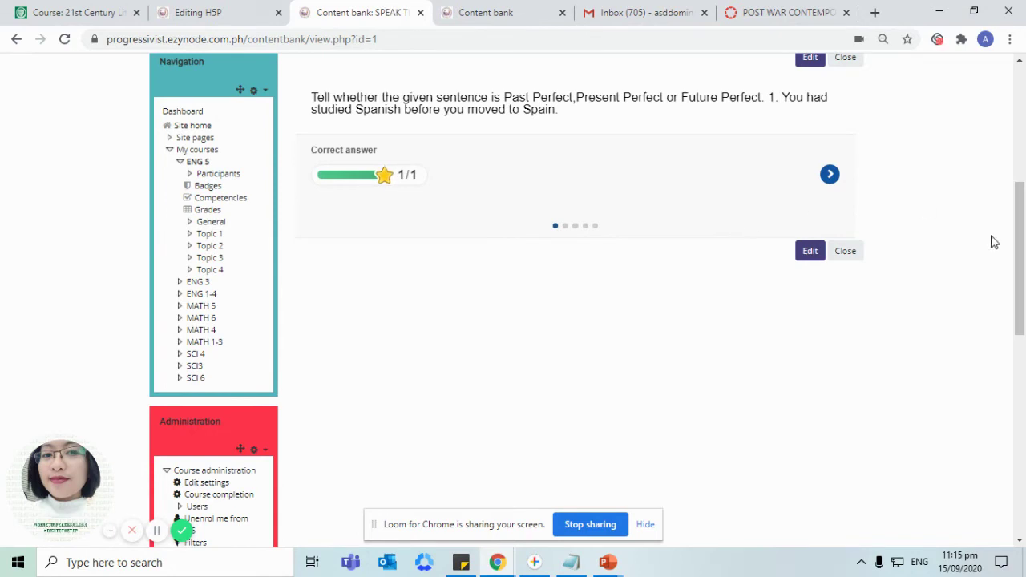
# - Open the ENG 5 course page from the saved activity
pyautogui.scroll(1, 756, 280)
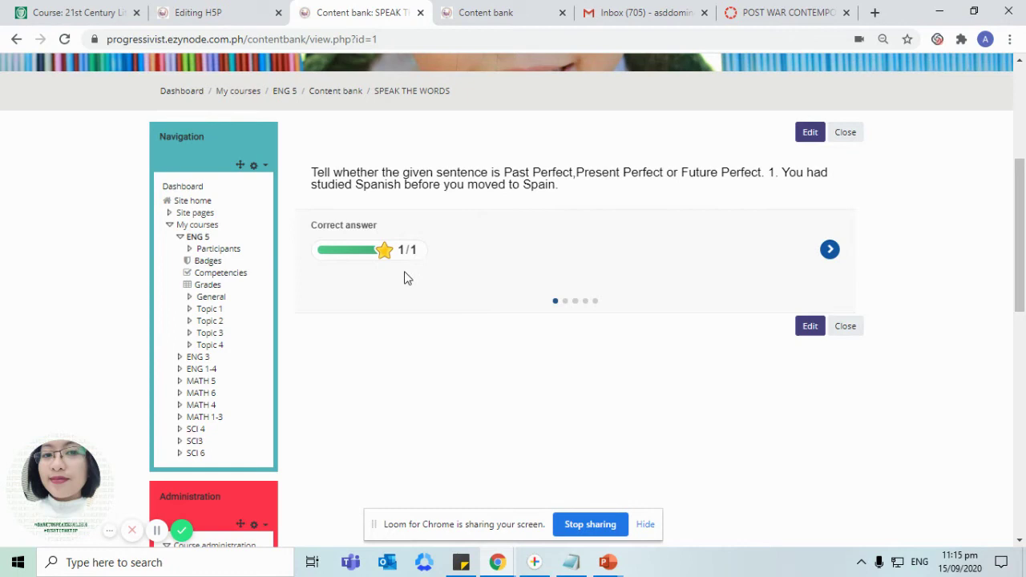
pyautogui.click(193, 238)
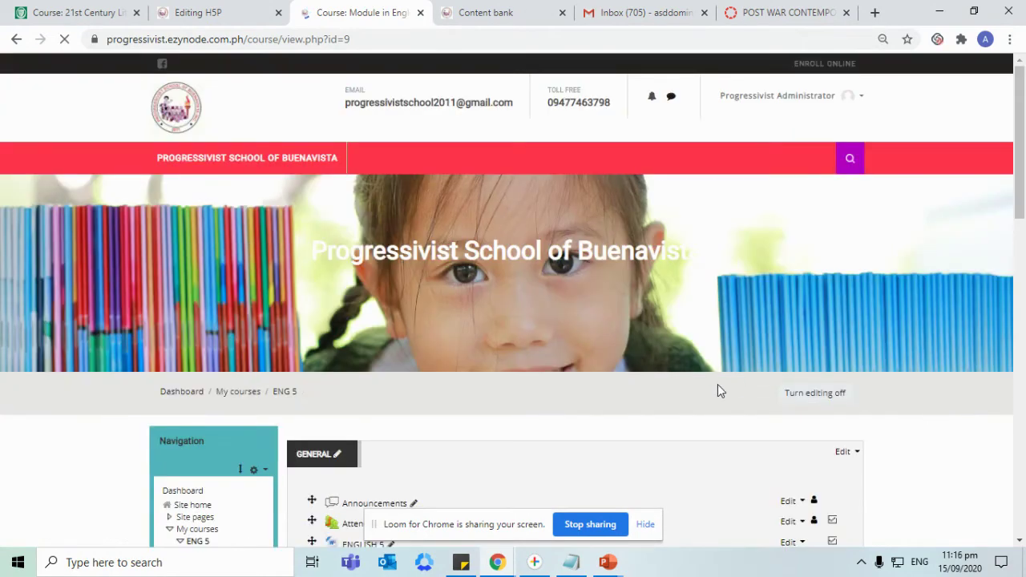
pyautogui.scroll(-4, 716, 381)
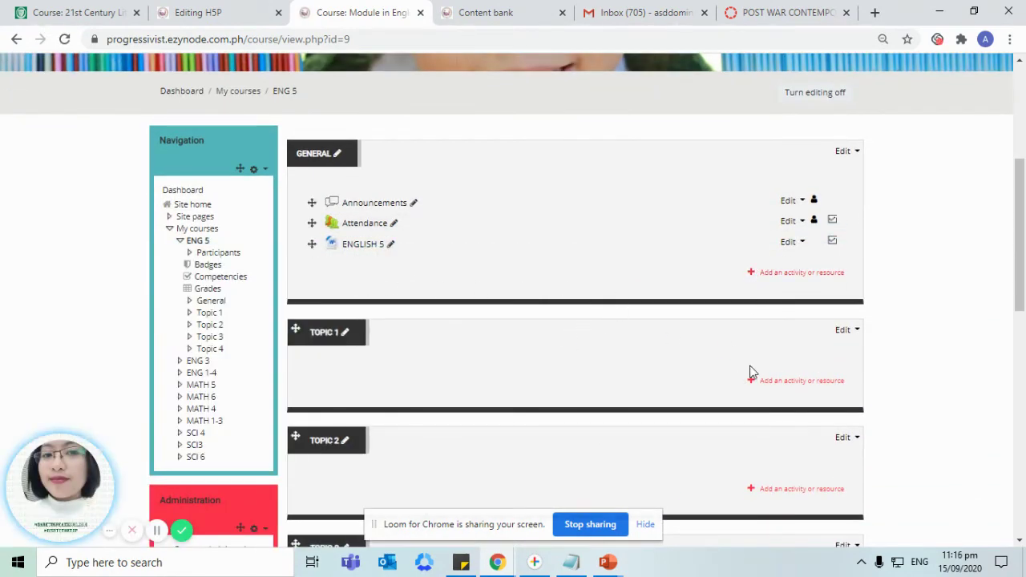
pyautogui.scroll(-1, 754, 365)
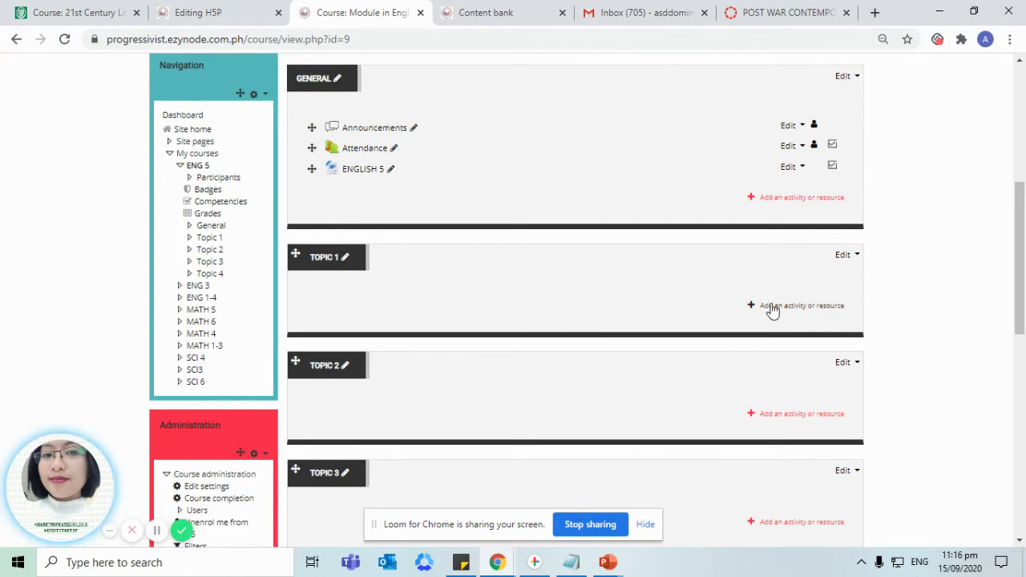
pyautogui.click(770, 306)
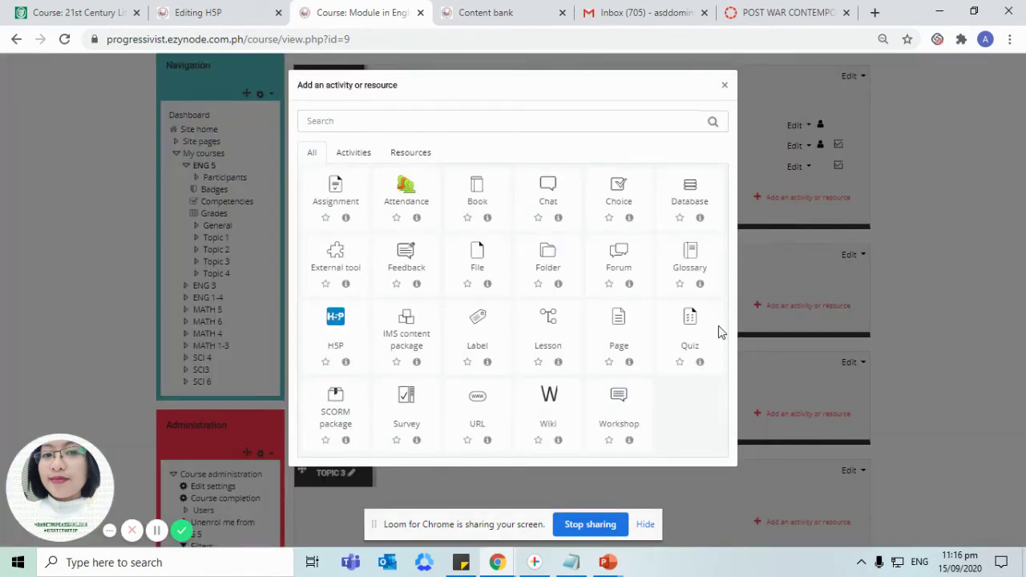
pyautogui.click(988, 241)
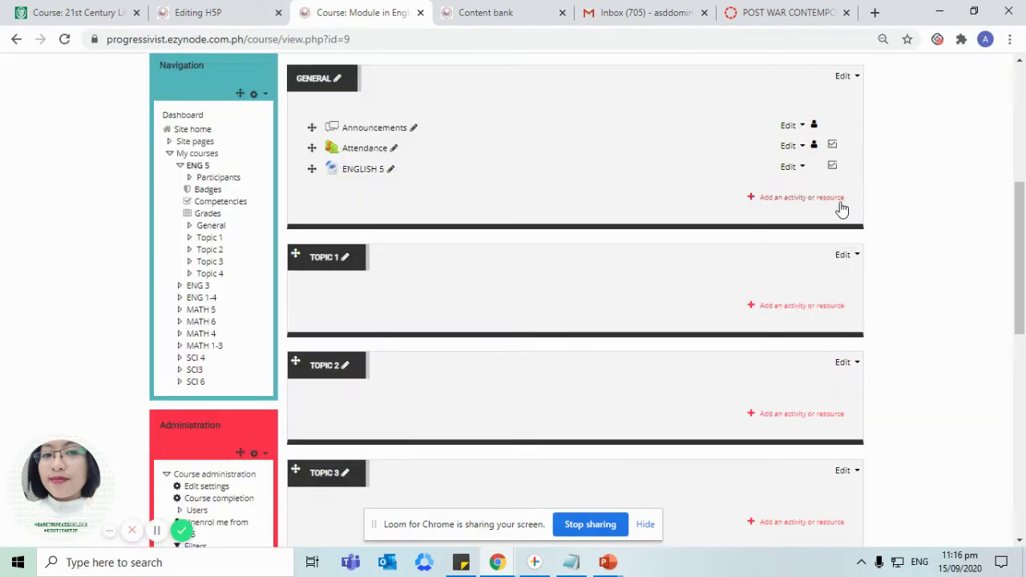
pyautogui.click(838, 199)
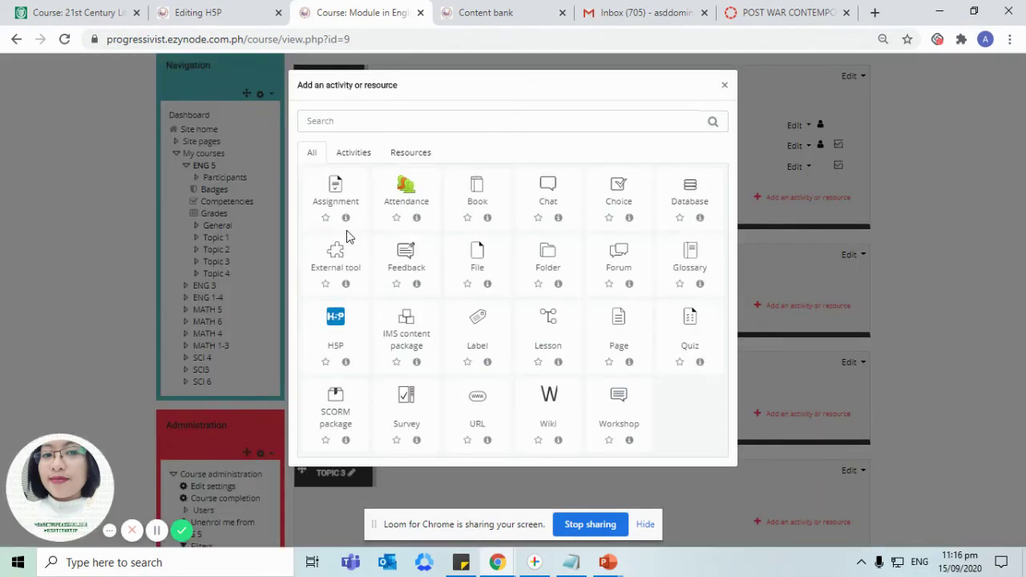
pyautogui.click(874, 311)
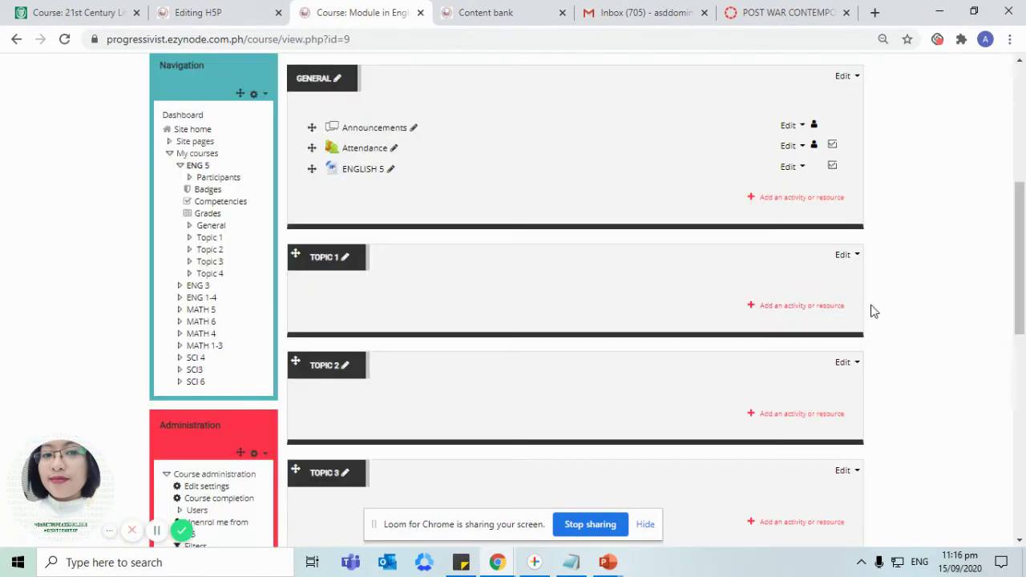
# - Start adding a new H5P activity to Topic 1 of the ENG 5 course
pyautogui.click(817, 306)
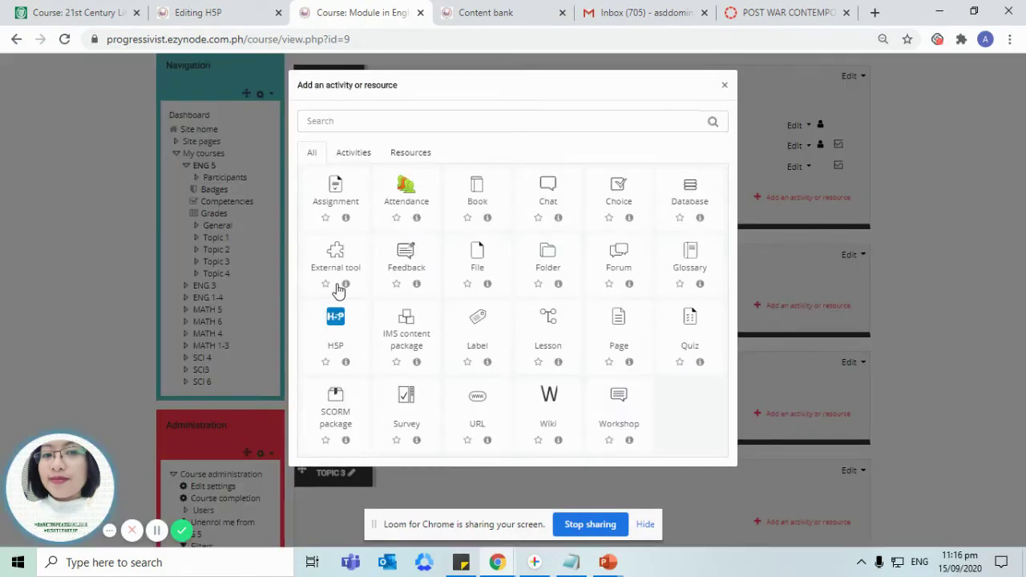
pyautogui.click(332, 317)
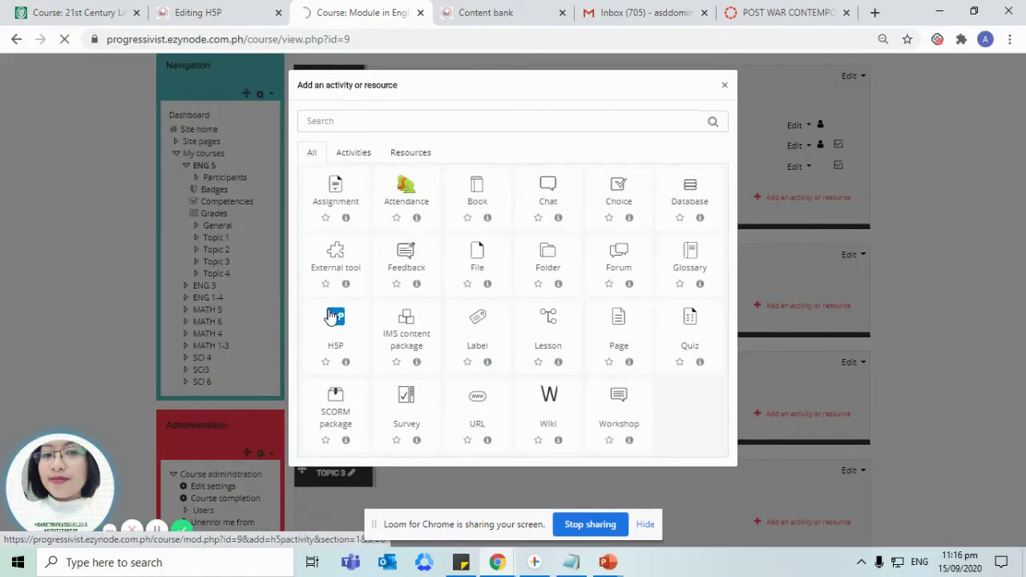
pyautogui.scroll(-3, 572, 362)
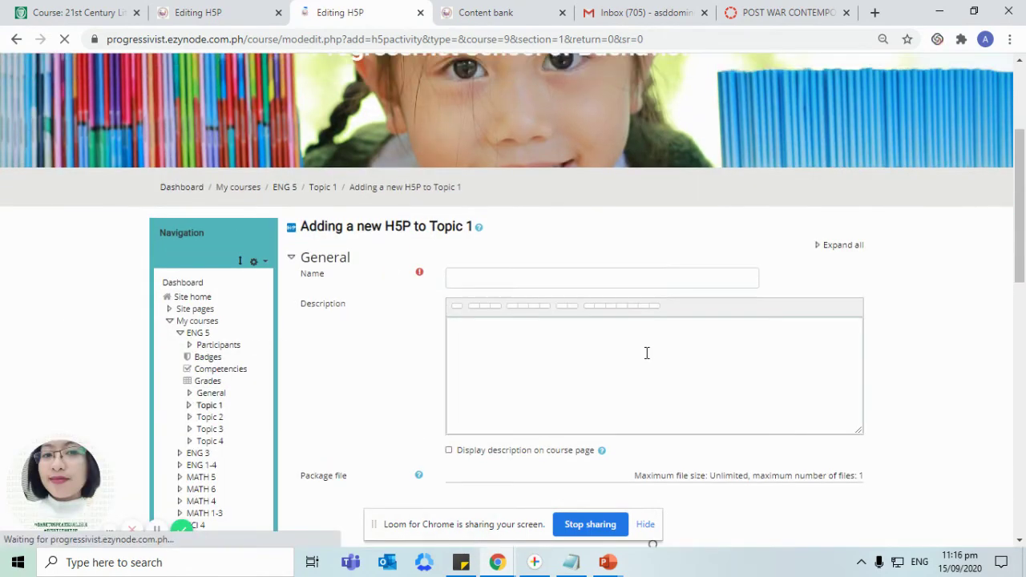
# - Attach a copy of the SPEAK THE WORDS set from the content bank as the activity's package file
pyautogui.scroll(-3, 596, 390)
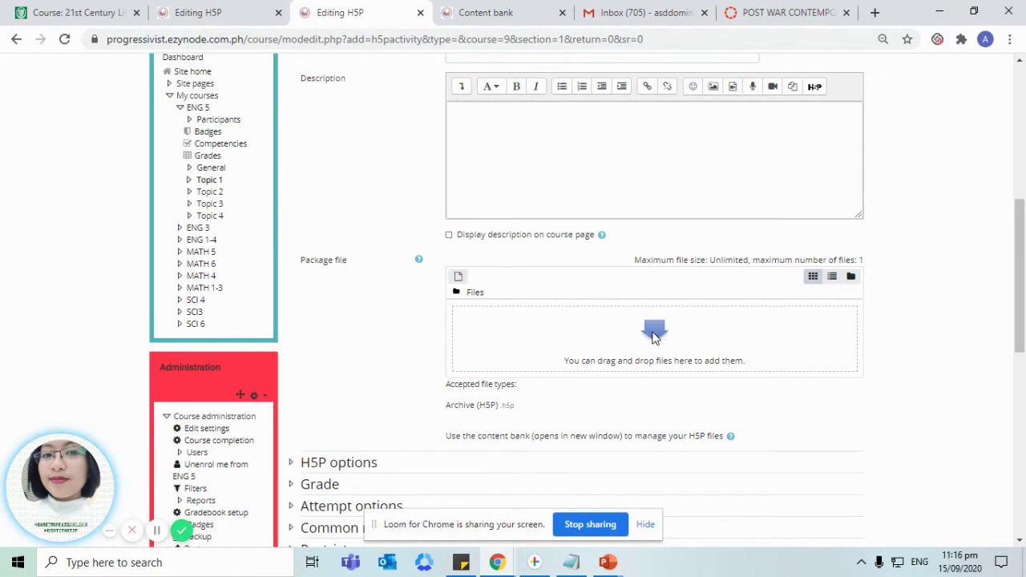
pyautogui.click(653, 336)
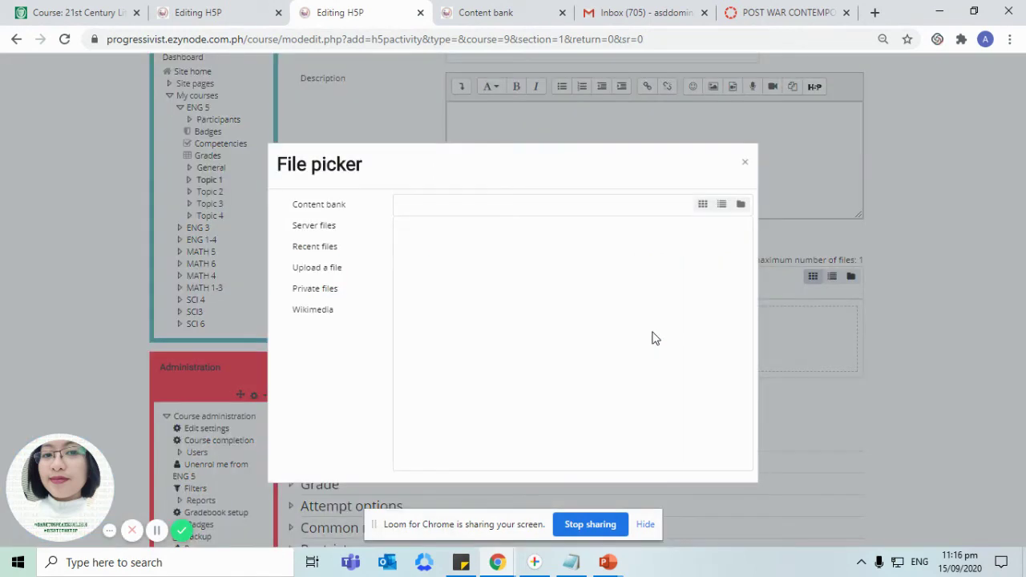
pyautogui.click(304, 211)
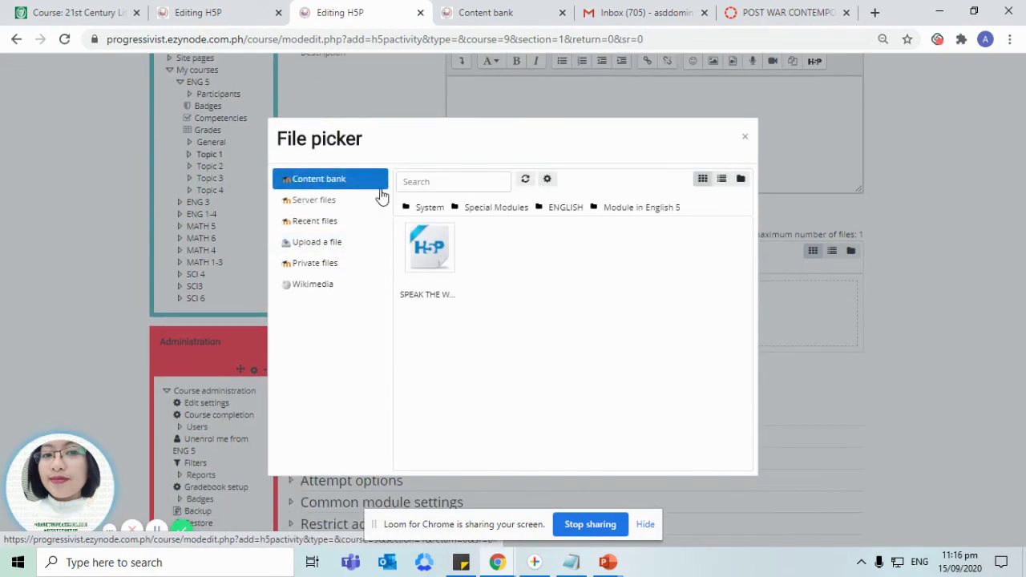
pyautogui.click(432, 269)
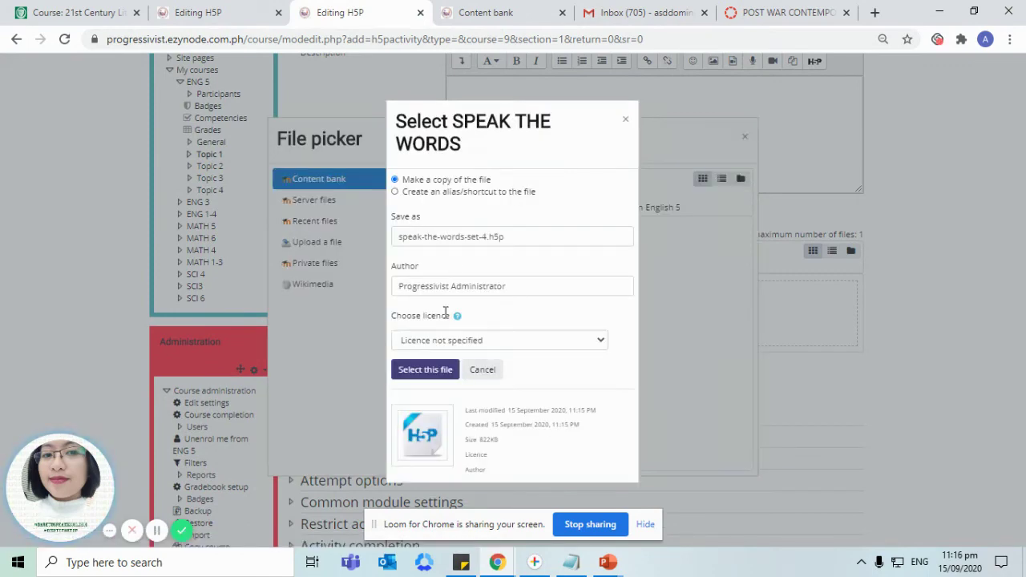
pyautogui.click(432, 369)
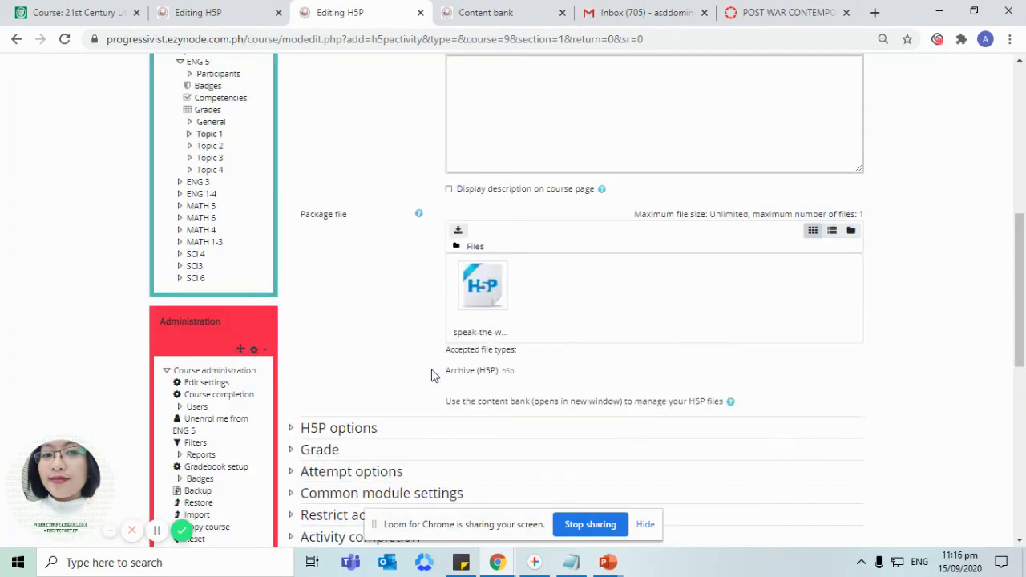
# - Name the new H5P activity SPEAK THE WORD SET
pyautogui.scroll(3, 522, 256)
pyautogui.click(507, 233)
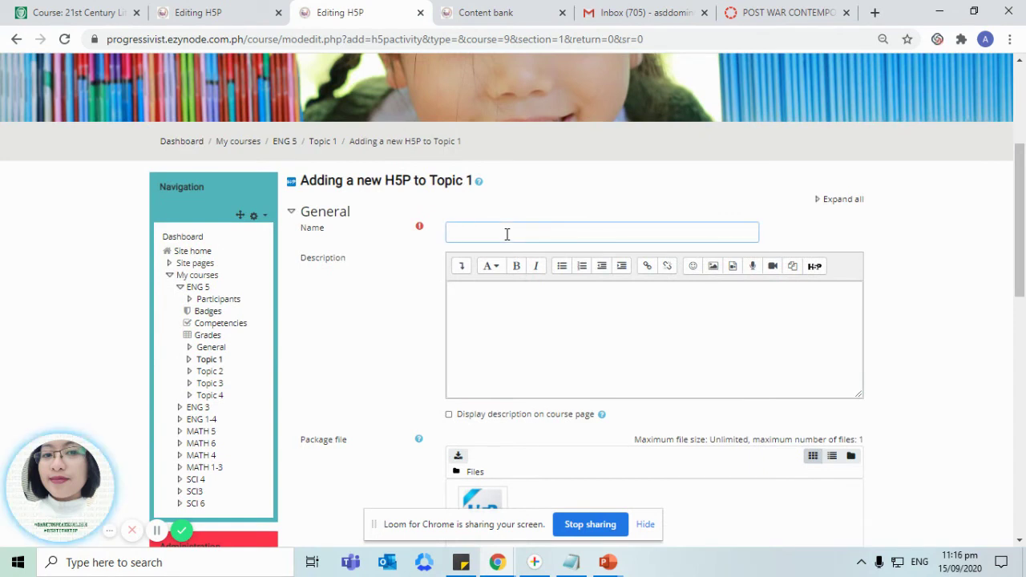
pyautogui.write('speak')
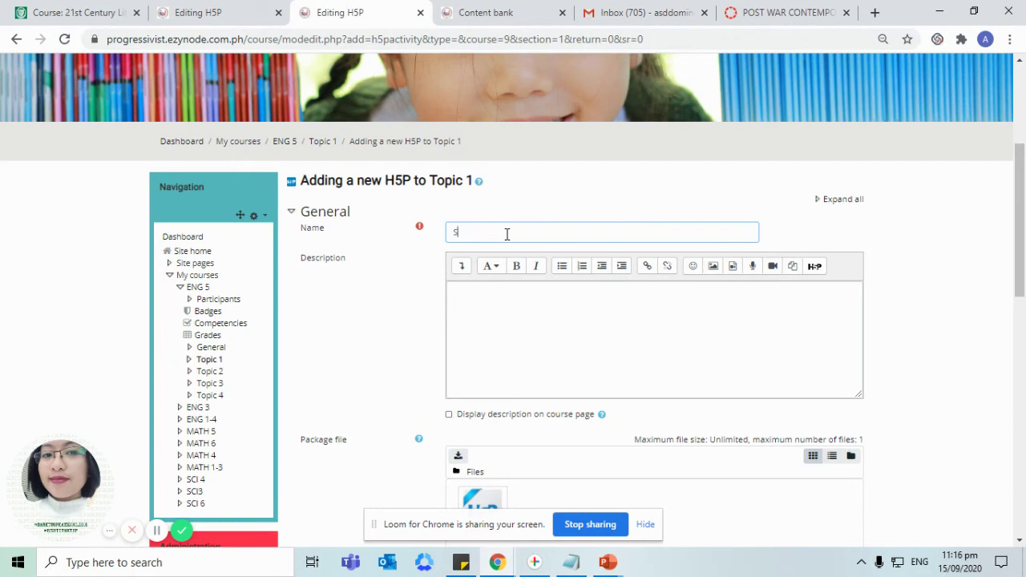
pyautogui.write('PEAK THE WORDS')
pyautogui.press('BackSpace')
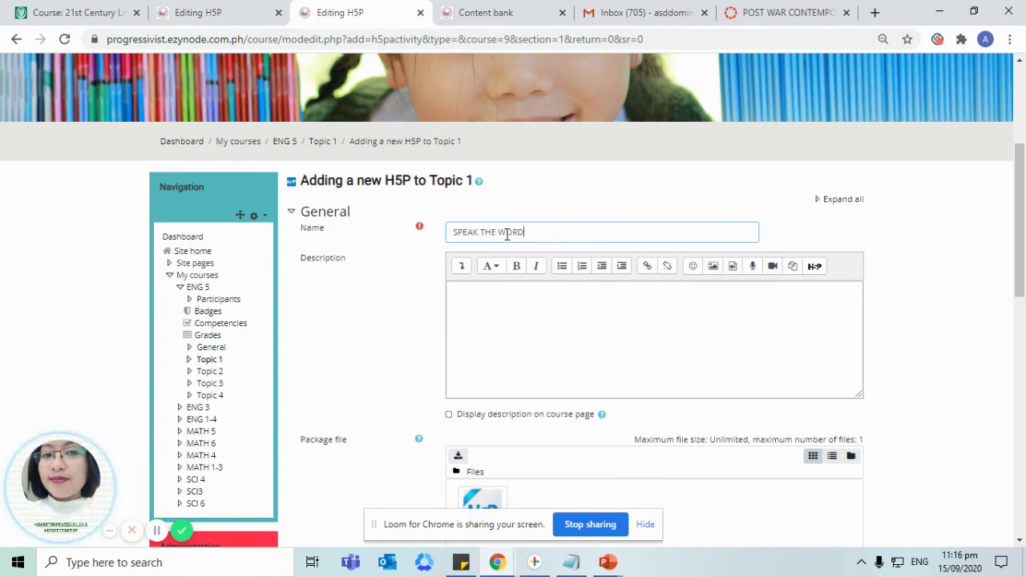
pyautogui.write('SET')
pyautogui.click(544, 343)
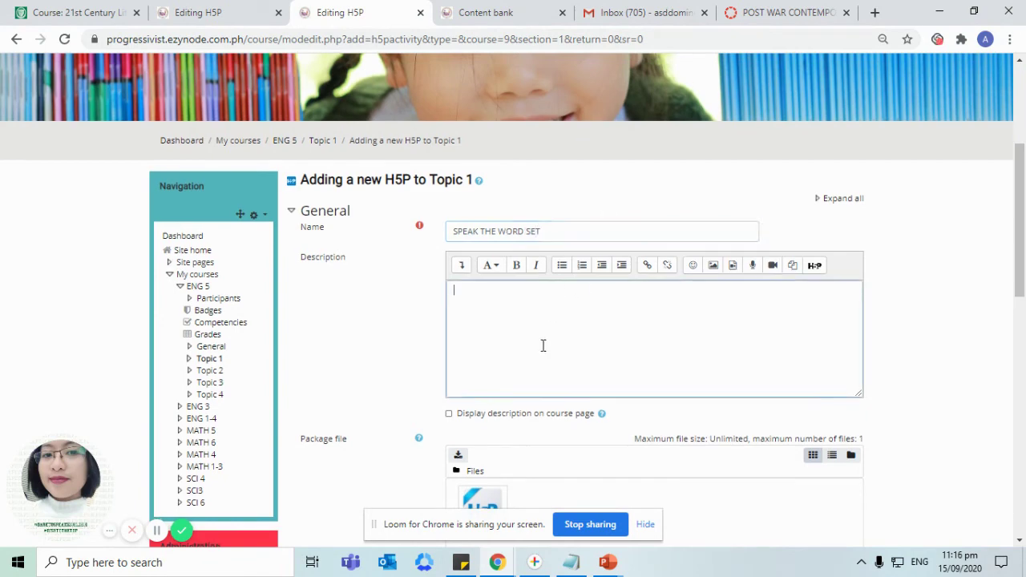
# - Enable the embed button in the activity's H5P options
pyautogui.scroll(-1, 536, 304)
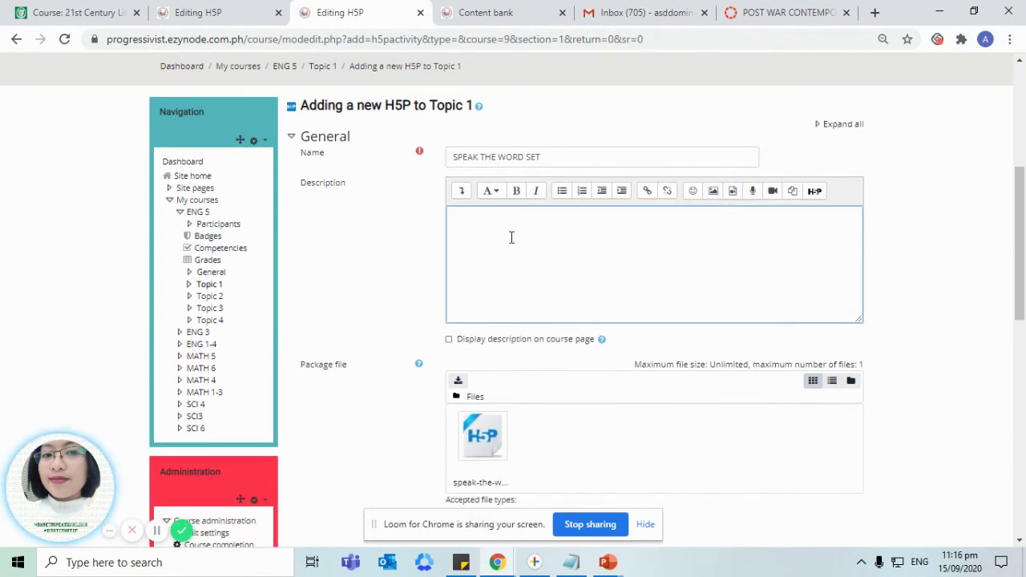
pyautogui.scroll(-3, 449, 352)
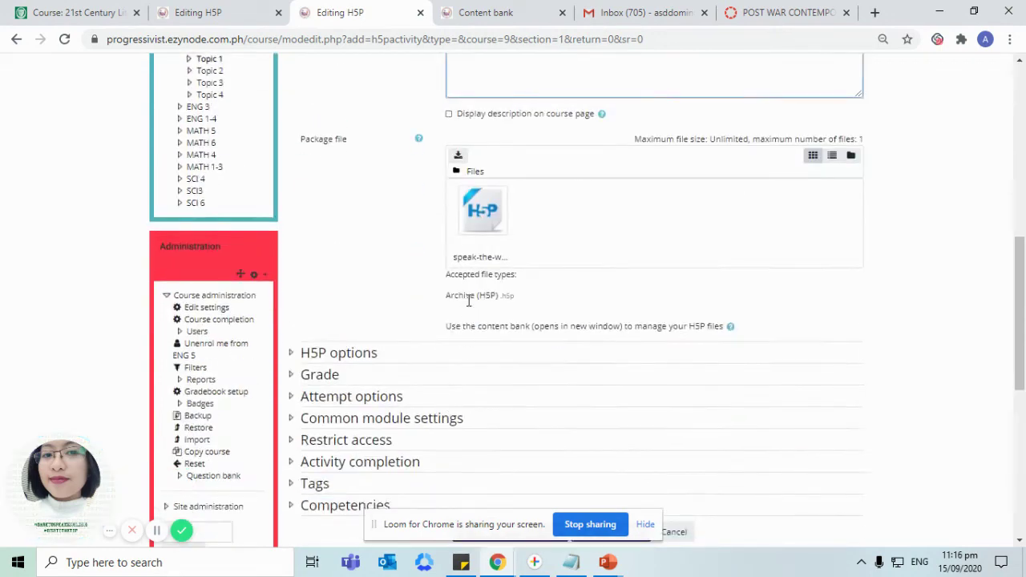
pyautogui.click(332, 355)
pyautogui.scroll(-1, 479, 366)
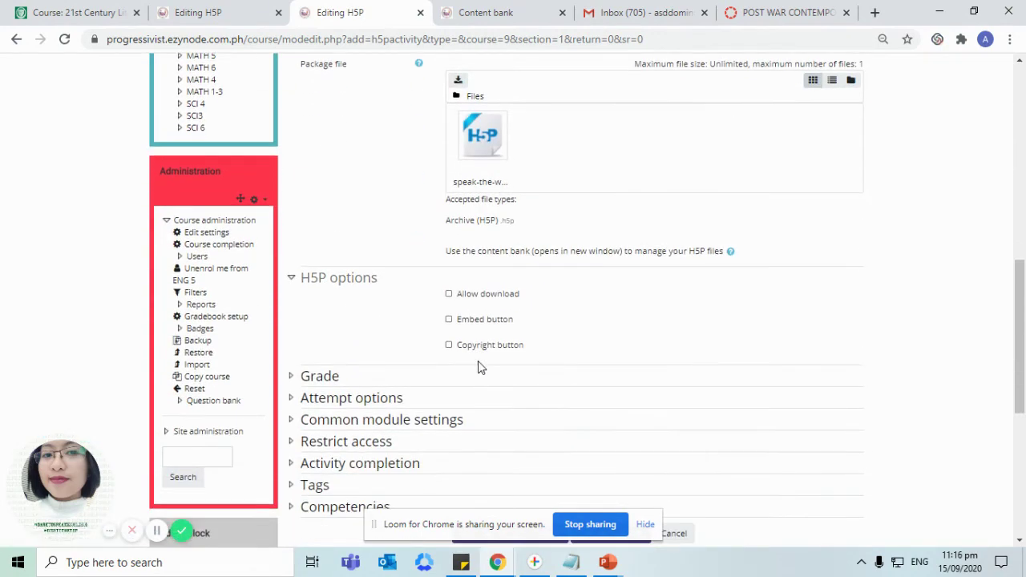
pyautogui.click(449, 320)
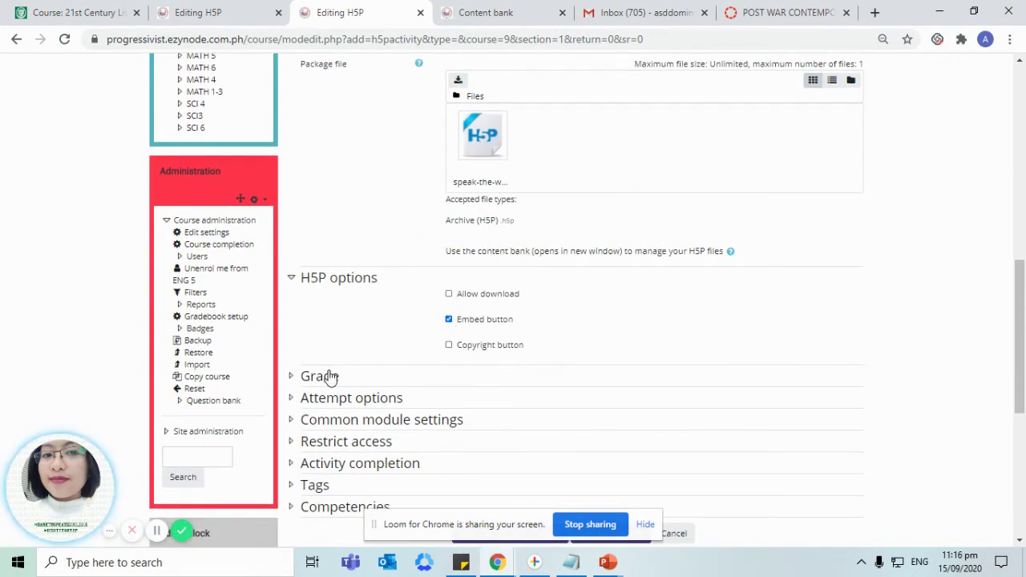
# - Set the activity's maximum grade to 5 points
pyautogui.scroll(-1, 337, 353)
pyautogui.click(327, 303)
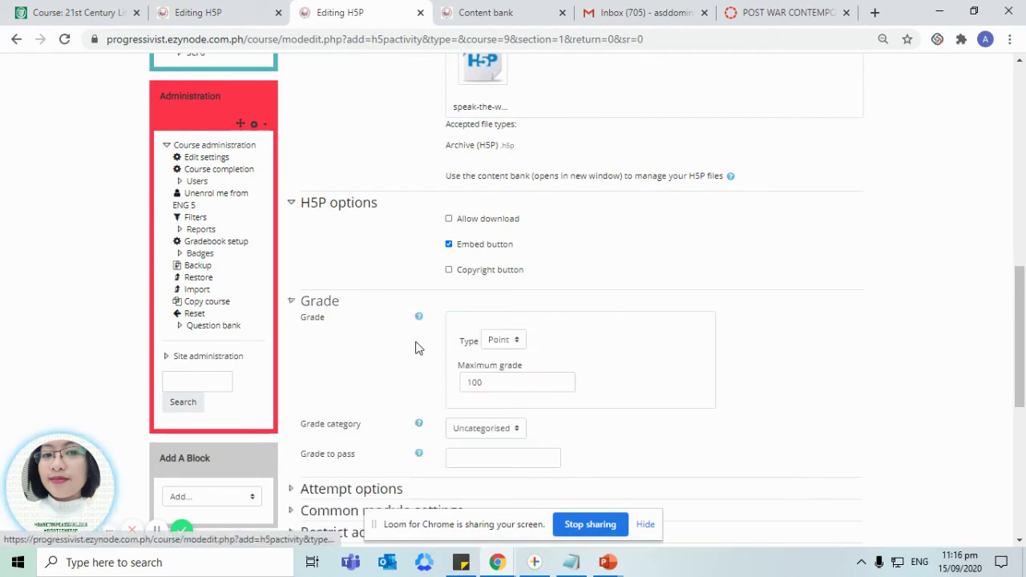
pyautogui.scroll(-1, 415, 349)
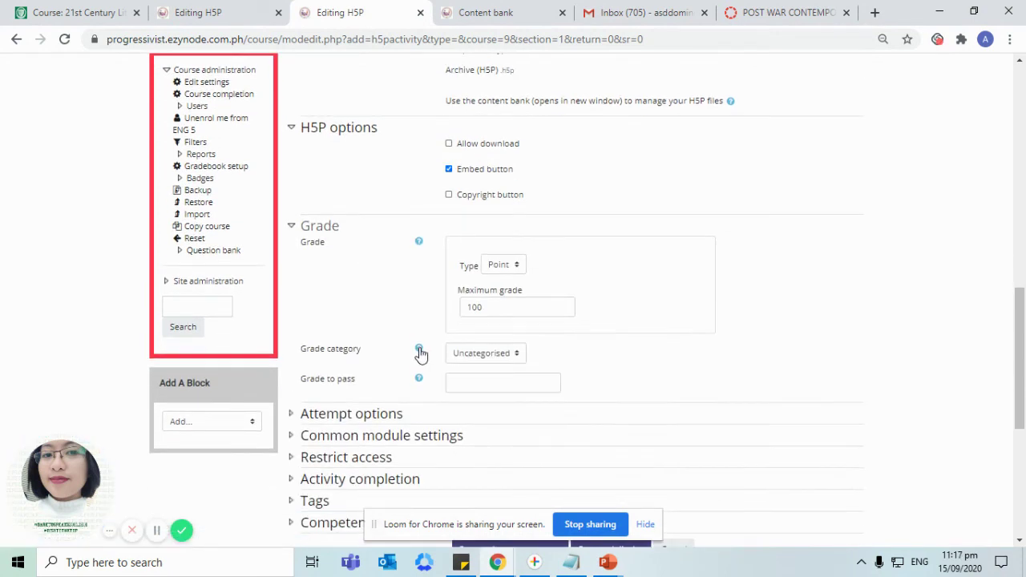
pyautogui.click(498, 266)
pyautogui.click(492, 303)
pyautogui.doubleClick(492, 306)
pyautogui.write('5')
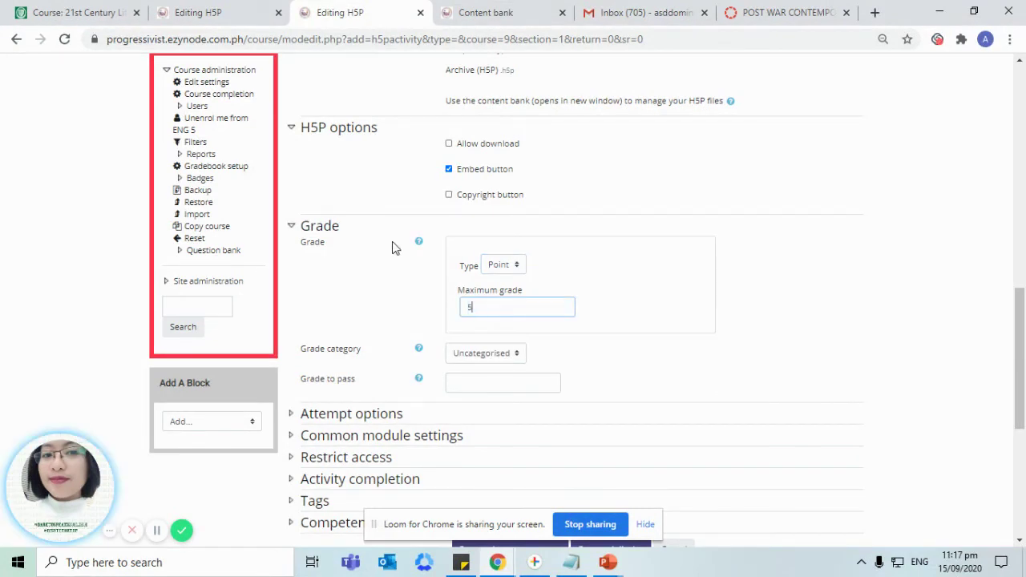
# - Set the activity's maximum grade to 10 points and its grade to pass to 5
pyautogui.scroll(-1, 357, 375)
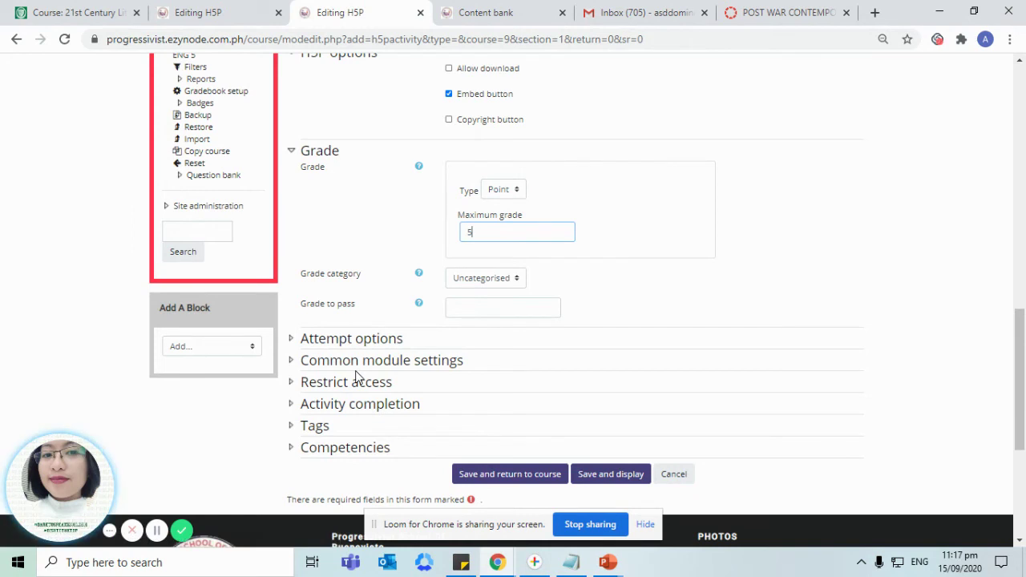
pyautogui.click(475, 310)
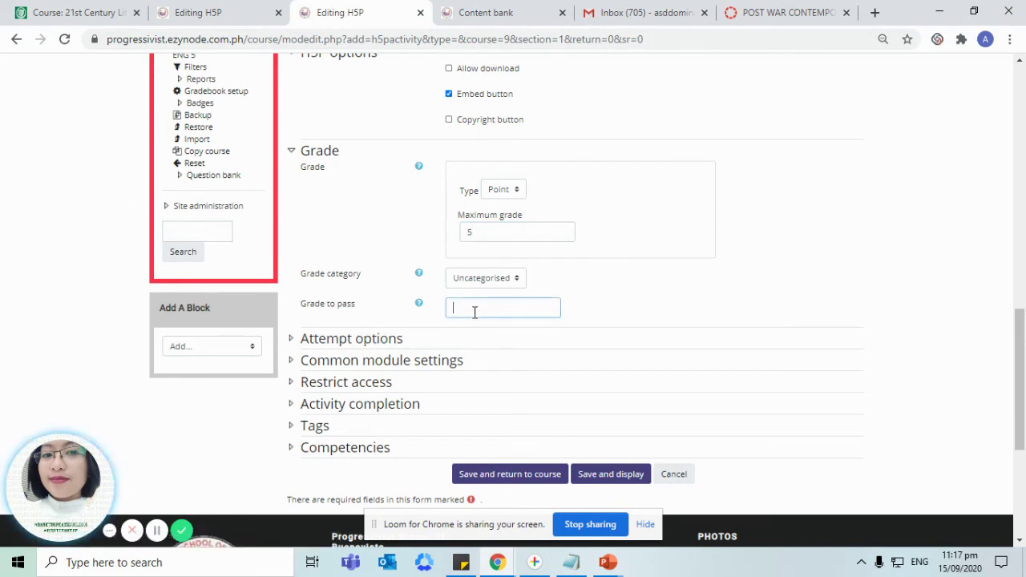
pyautogui.doubleClick(512, 239)
pyautogui.press('BackSpace')
pyautogui.write('10')
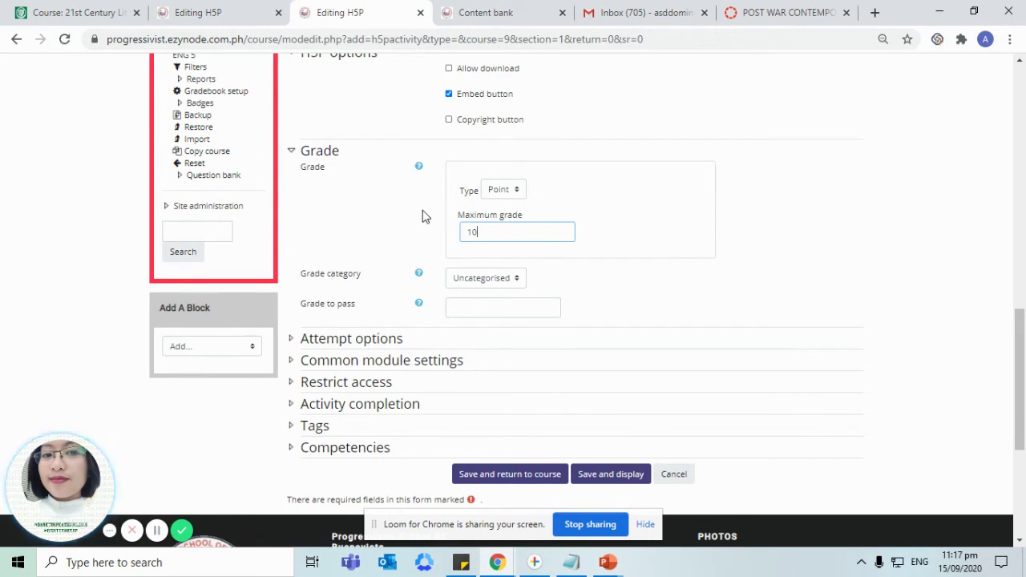
pyautogui.click(477, 300)
pyautogui.write('5')
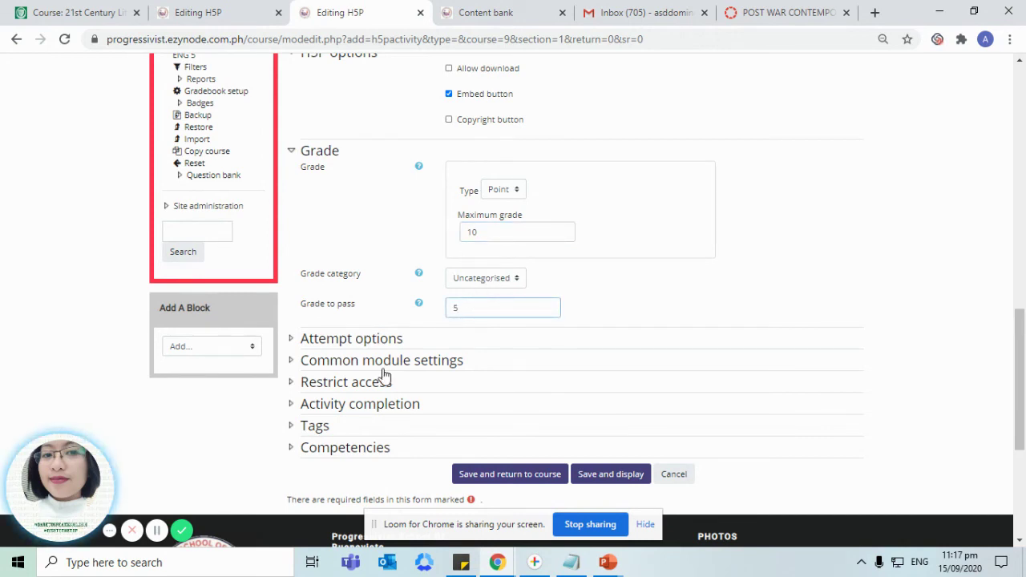
# - Set the grading method in the attempt options to Average grade
pyautogui.click(369, 341)
pyautogui.scroll(-2, 439, 354)
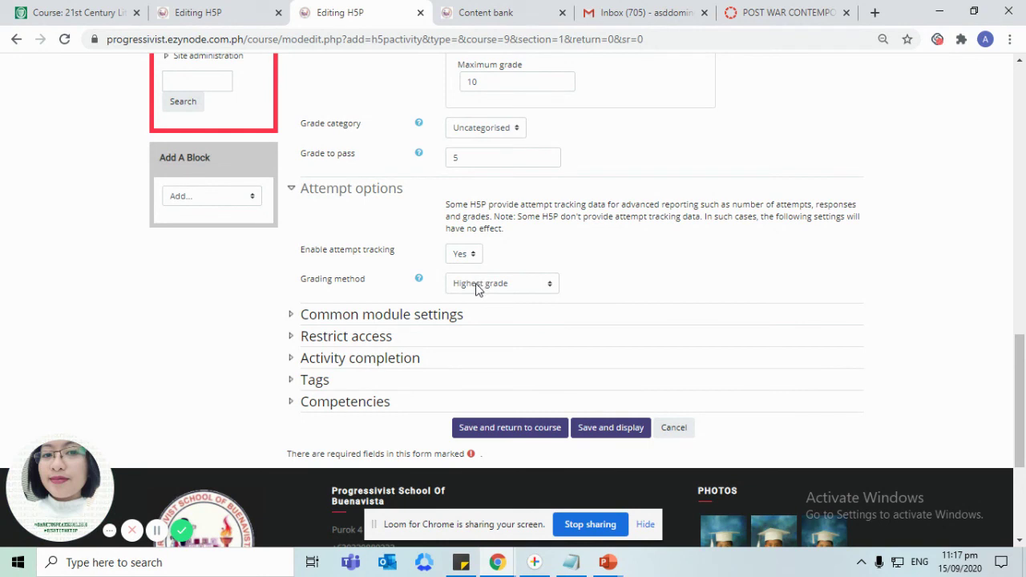
pyautogui.moveTo(360, 284); pyautogui.dragTo(298, 288)
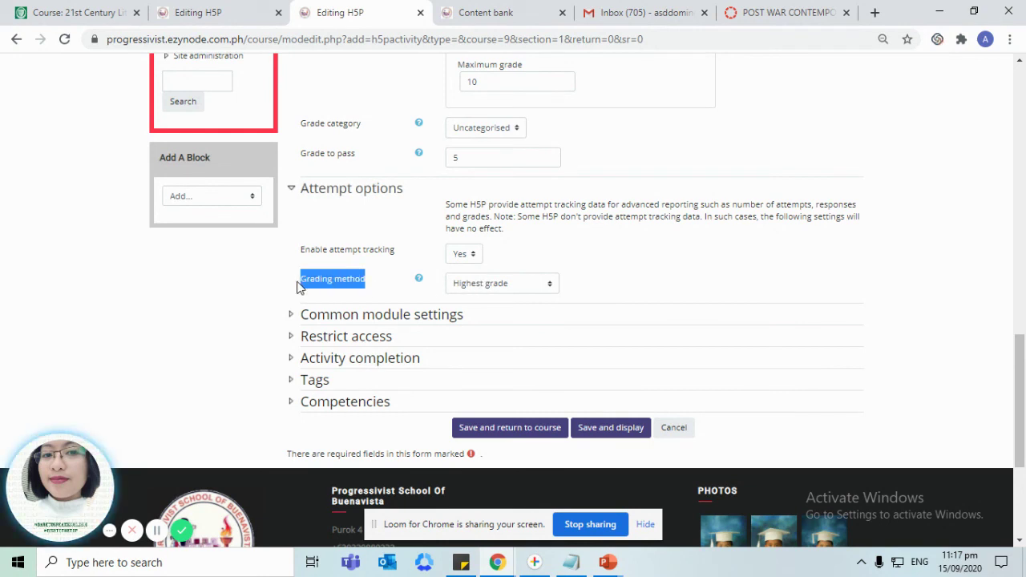
pyautogui.click(484, 284)
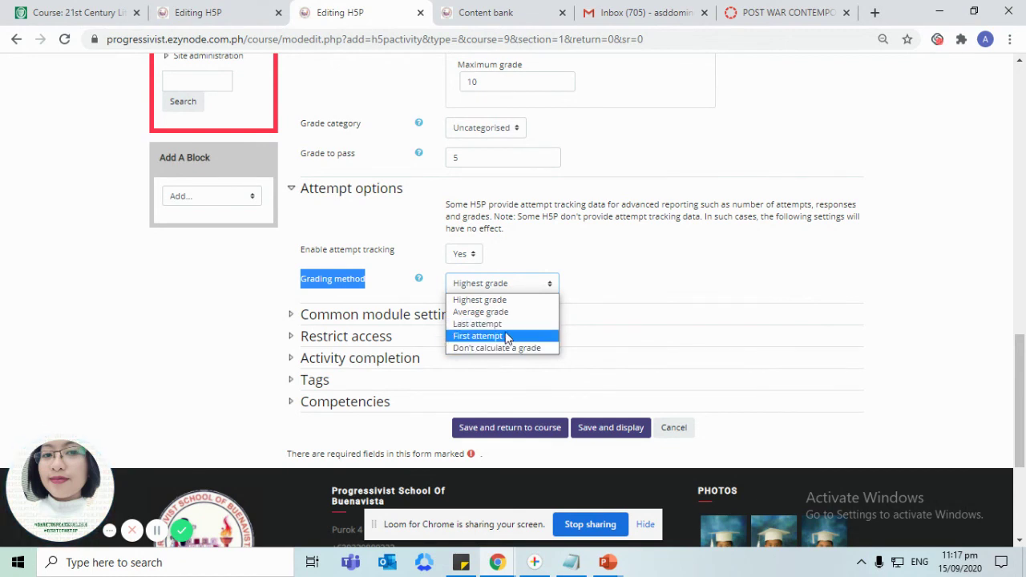
pyautogui.click(537, 300)
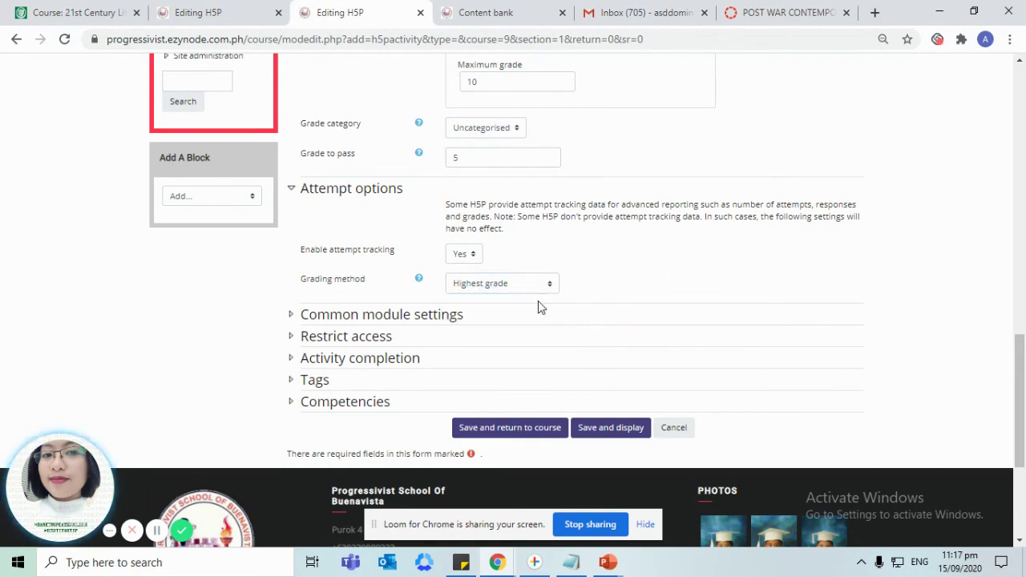
pyautogui.click(509, 289)
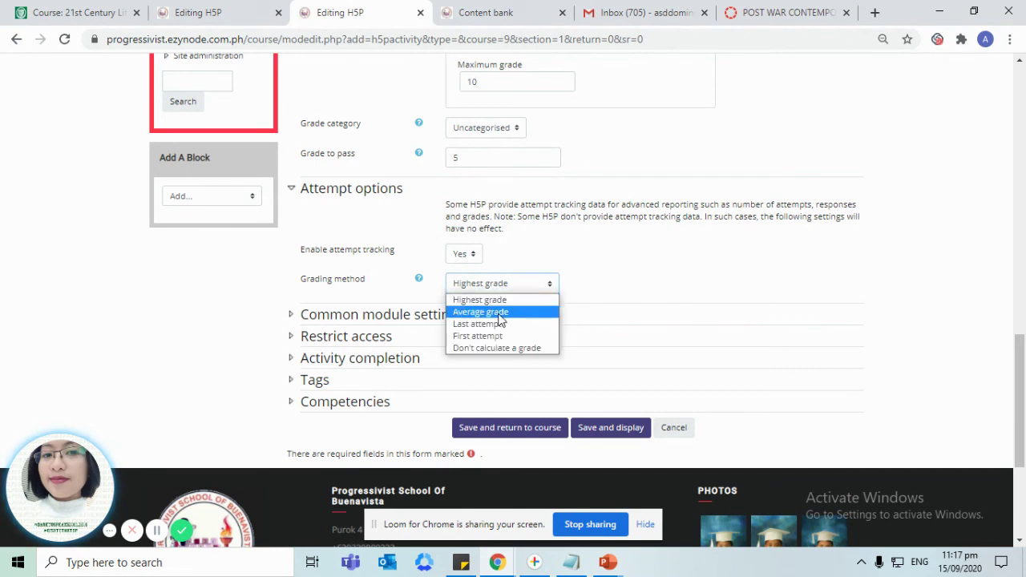
pyautogui.click(499, 311)
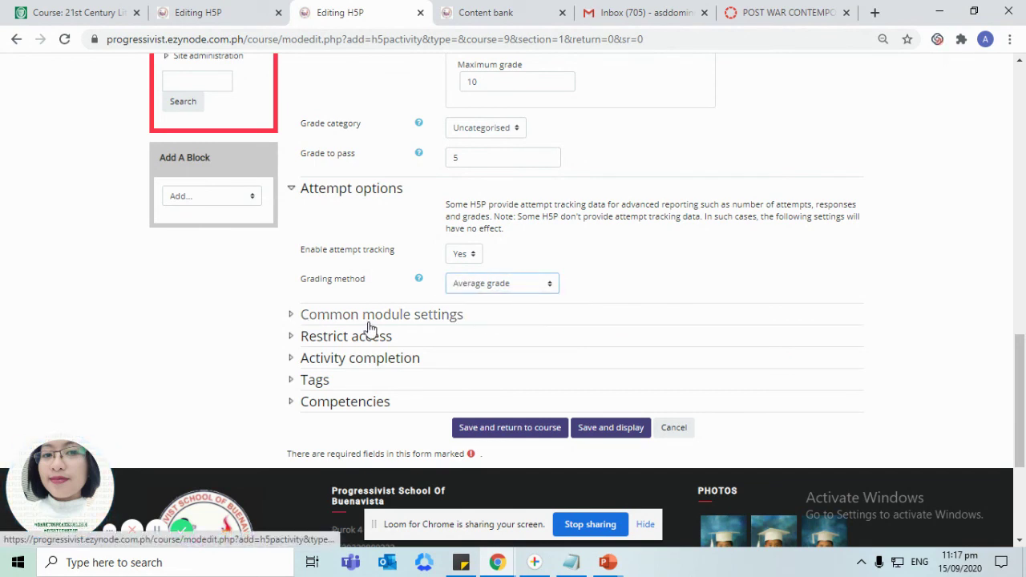
# - Look over the completed activity settings, then save the H5P activity and display it
pyautogui.scroll(-1, 369, 371)
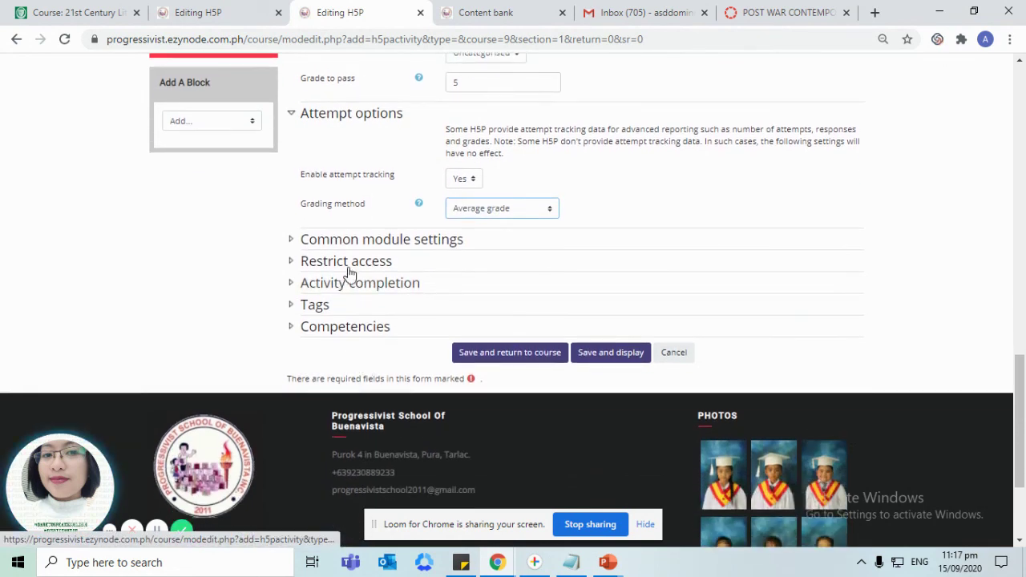
pyautogui.scroll(10, 417, 337)
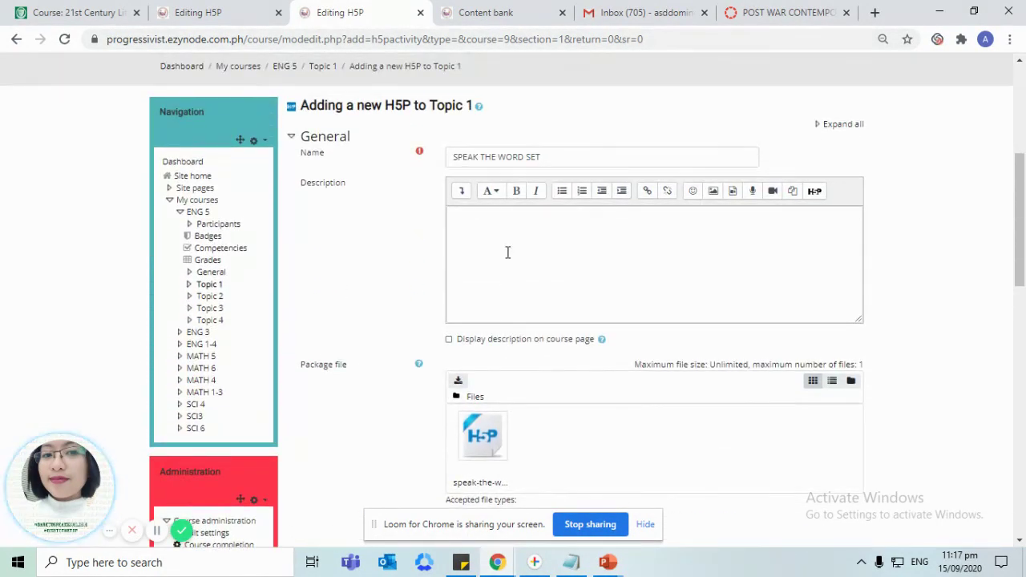
pyautogui.scroll(-10, 493, 272)
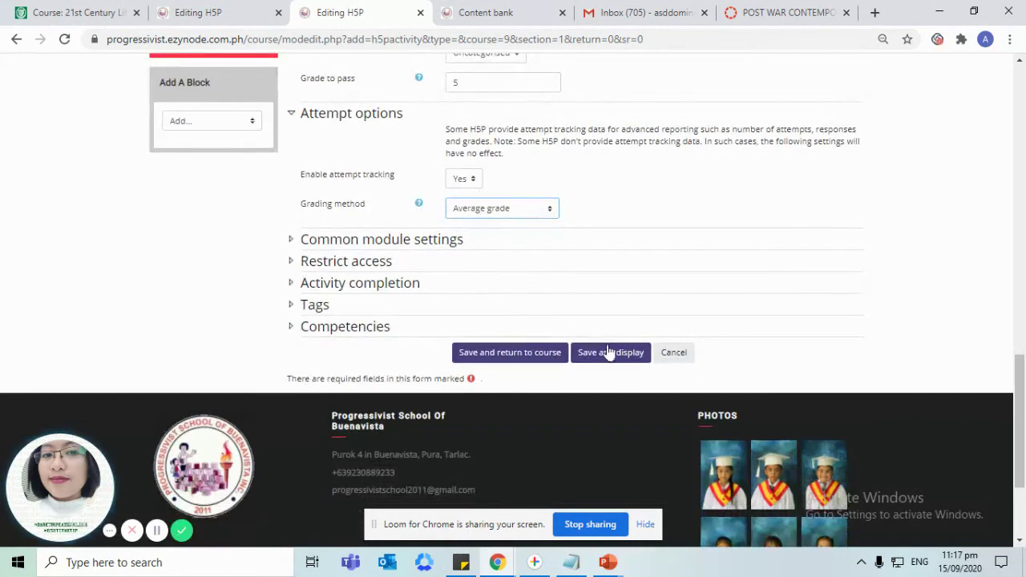
pyautogui.click(616, 353)
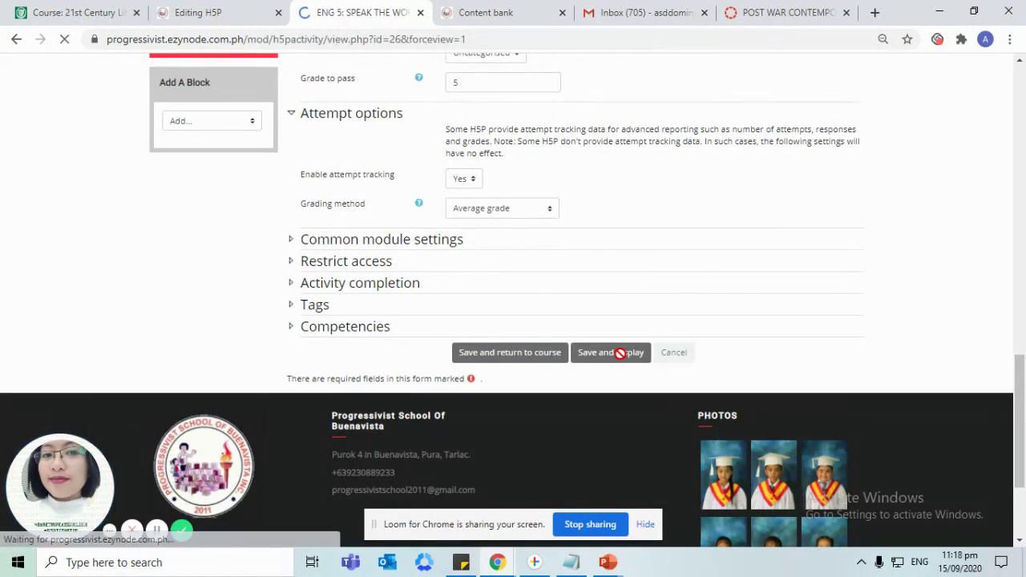
pyautogui.scroll(-4, 658, 408)
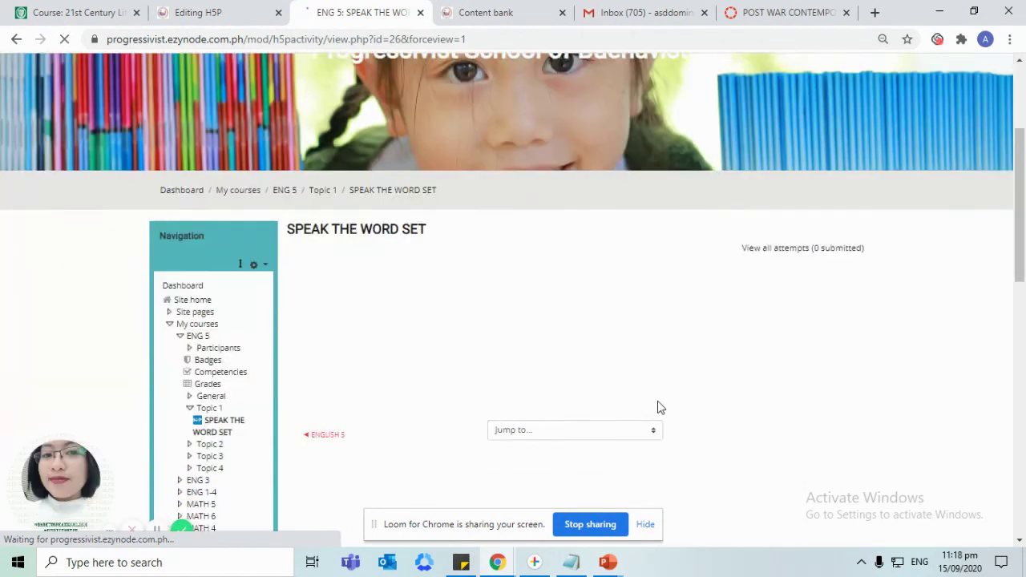